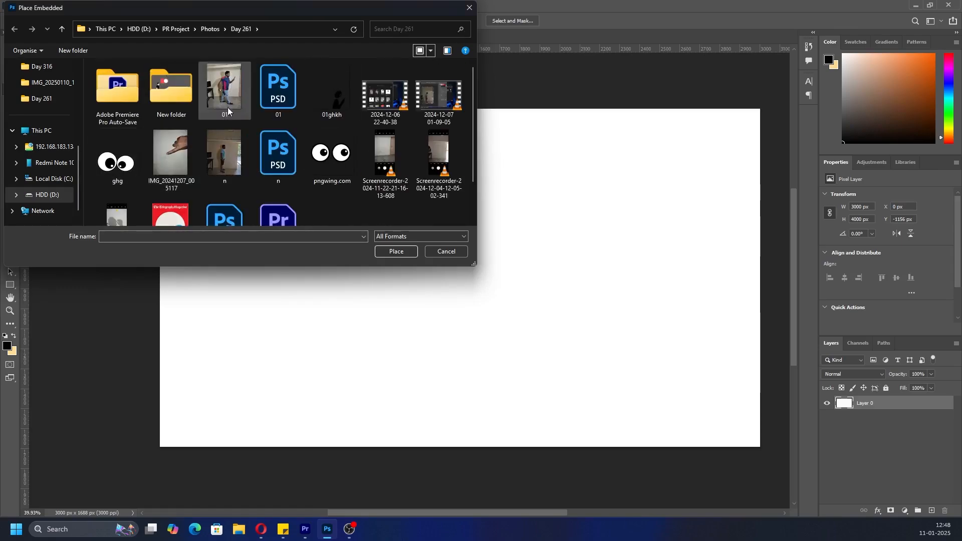
Place the 01ghkh image embedded in the canvas, standing at the lower edge just right of the centre
{"action": "left_click", "coordinate": [341, 113]}
{"action": "left_click", "coordinate": [396, 251]}
{"action": "left_click_drag", "start_coordinate": [468, 304], "coordinate": [510, 323]}
{"action": "key", "text": "Return"}
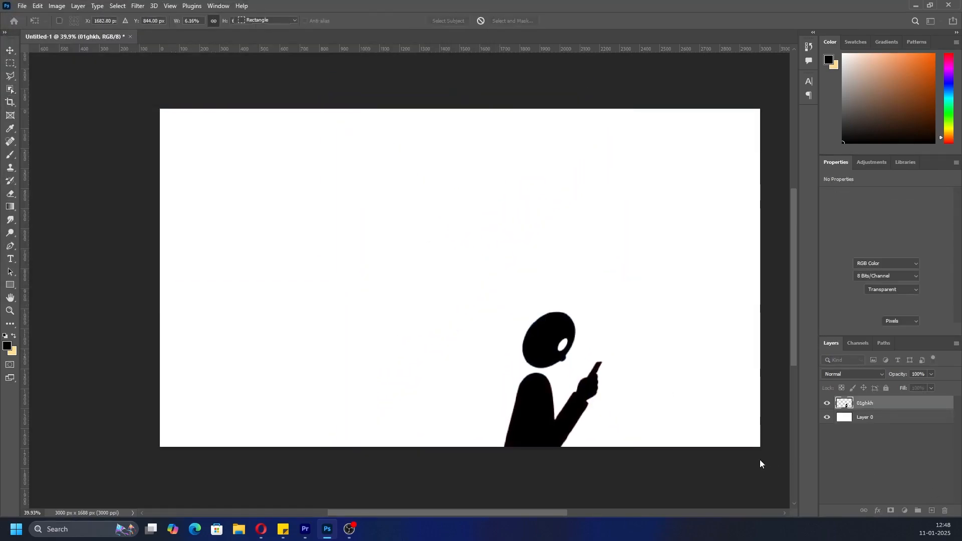
Add a layer and draw a circle about 1128 px wide on the left half of the canvas
{"action": "left_click", "coordinate": [859, 473]}
{"action": "key", "text": "ctrl+shift+alt+n"}
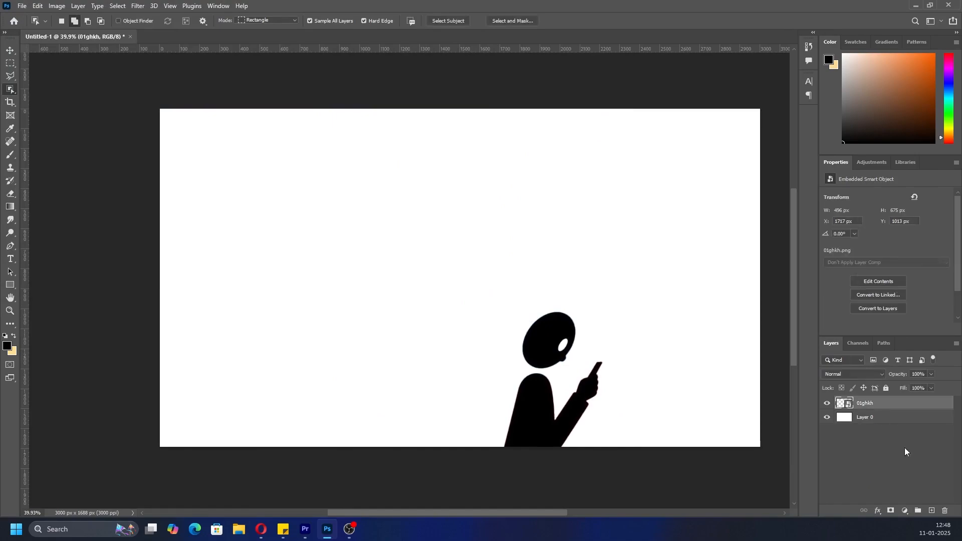
{"action": "right_click", "coordinate": [14, 289]}
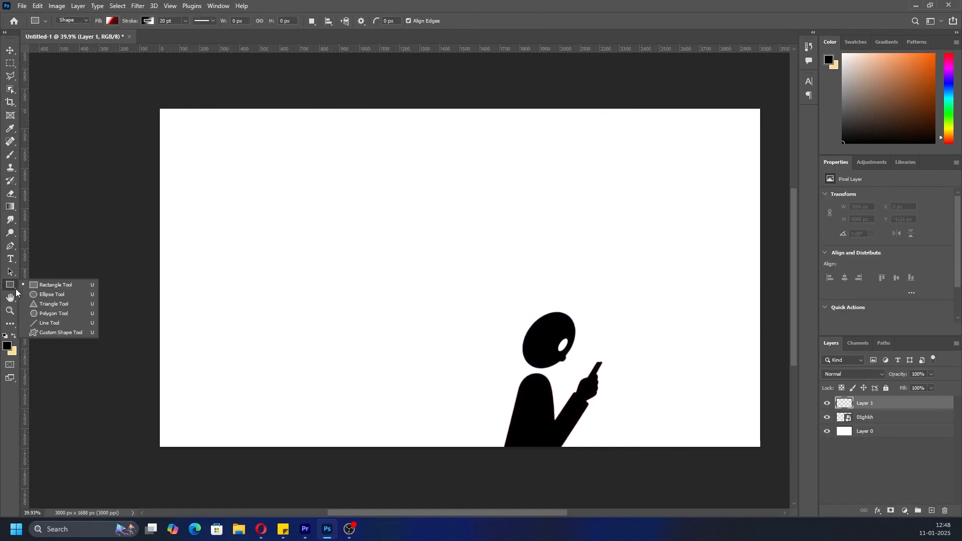
{"action": "left_click", "coordinate": [45, 294]}
{"action": "left_click_drag", "start_coordinate": [469, 210], "coordinate": [214, 419]}
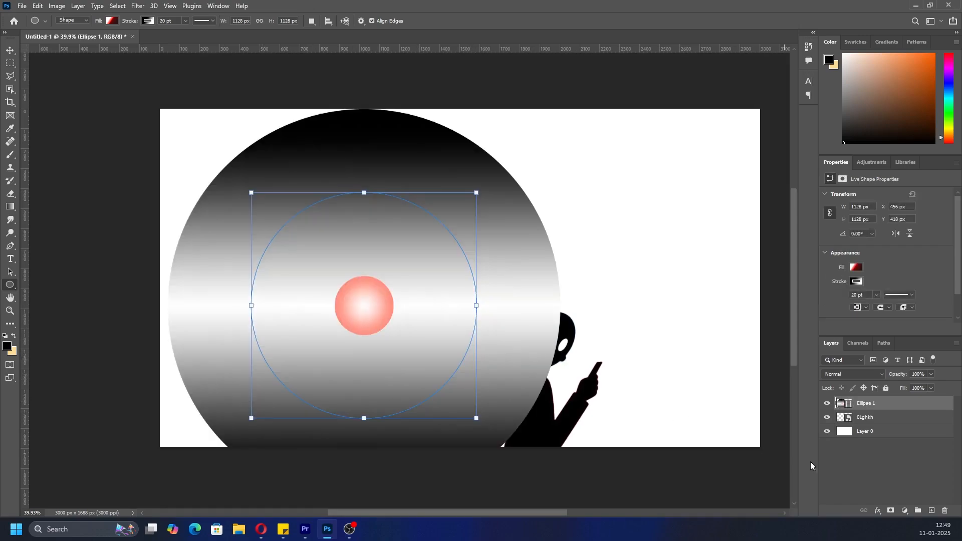
Fill the circle with solid white (ffffff) and remove its stroke
{"action": "left_click", "coordinate": [857, 268]}
{"action": "left_click", "coordinate": [949, 288]}
{"action": "left_click_drag", "start_coordinate": [488, 131], "coordinate": [417, 94]}
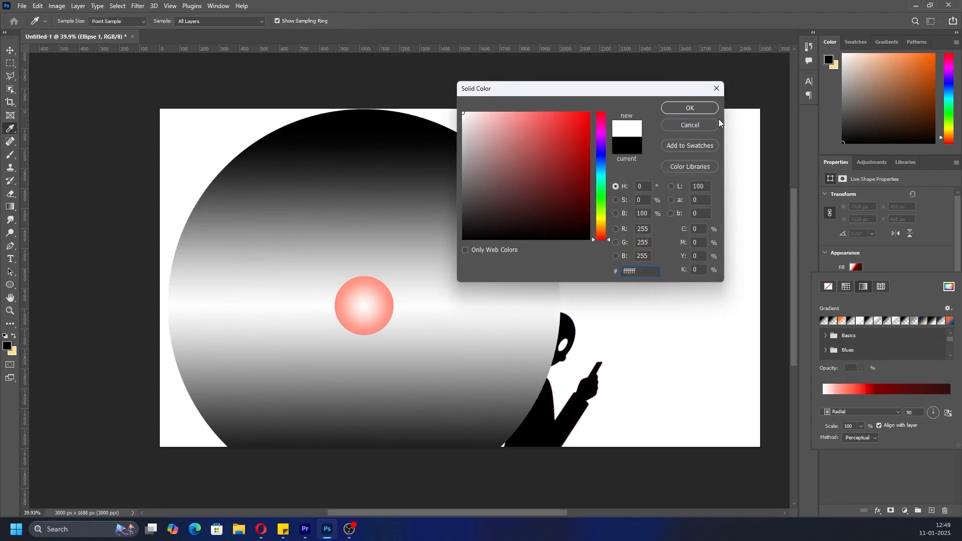
{"action": "left_click", "coordinate": [676, 107]}
{"action": "left_click", "coordinate": [907, 270]}
{"action": "left_click", "coordinate": [858, 282]}
{"action": "left_click", "coordinate": [830, 301]}
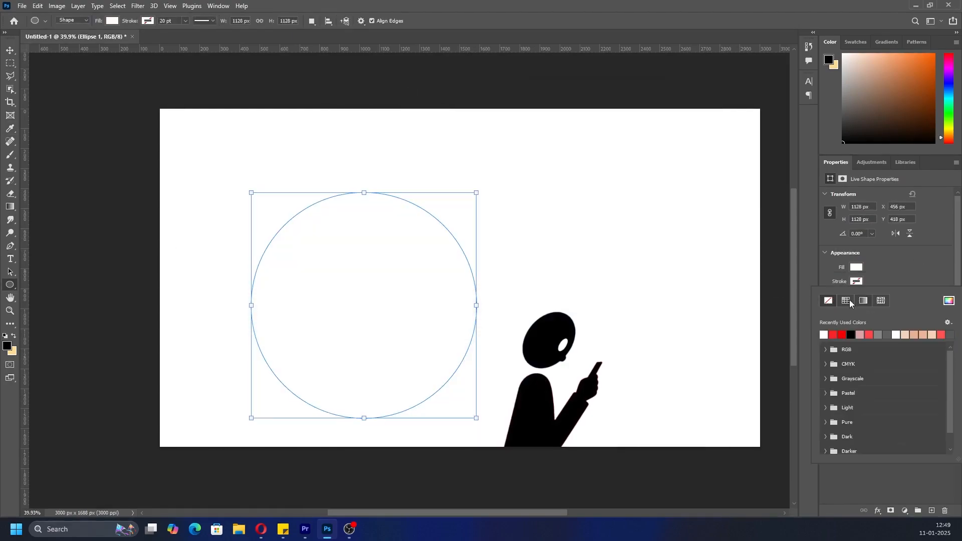
{"action": "left_click", "coordinate": [912, 268]}
Replace the white background layer, Layer 0, with a new empty layer beneath the figure
{"action": "left_click", "coordinate": [847, 432]}
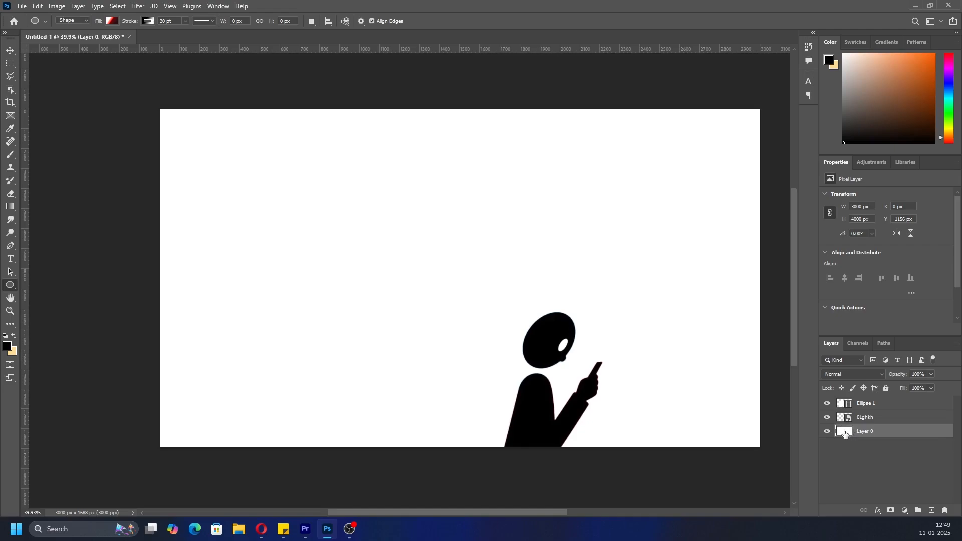
{"action": "left_click", "coordinate": [827, 431]}
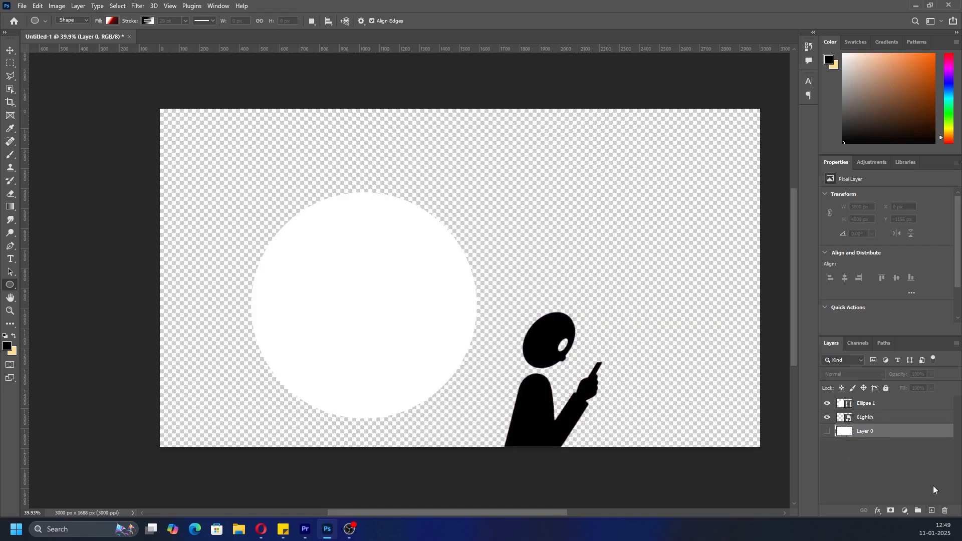
{"action": "left_click", "coordinate": [917, 504]}
{"action": "left_click", "coordinate": [896, 435]}
{"action": "left_click", "coordinate": [931, 510]}
{"action": "left_click", "coordinate": [899, 446]}
{"action": "left_click", "coordinate": [945, 510]}
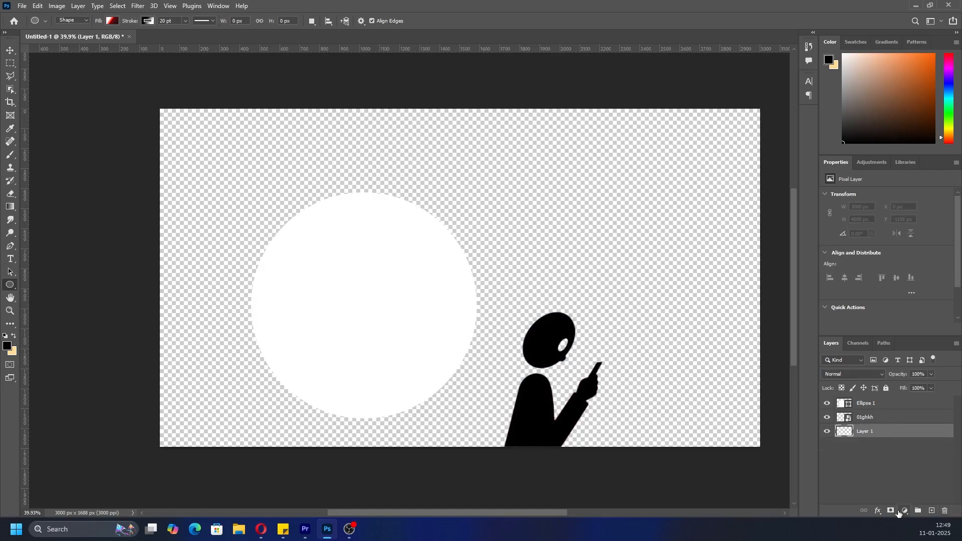
Add a Solid Color fill layer in red ff4141 as the background
{"action": "left_click", "coordinate": [904, 511]}
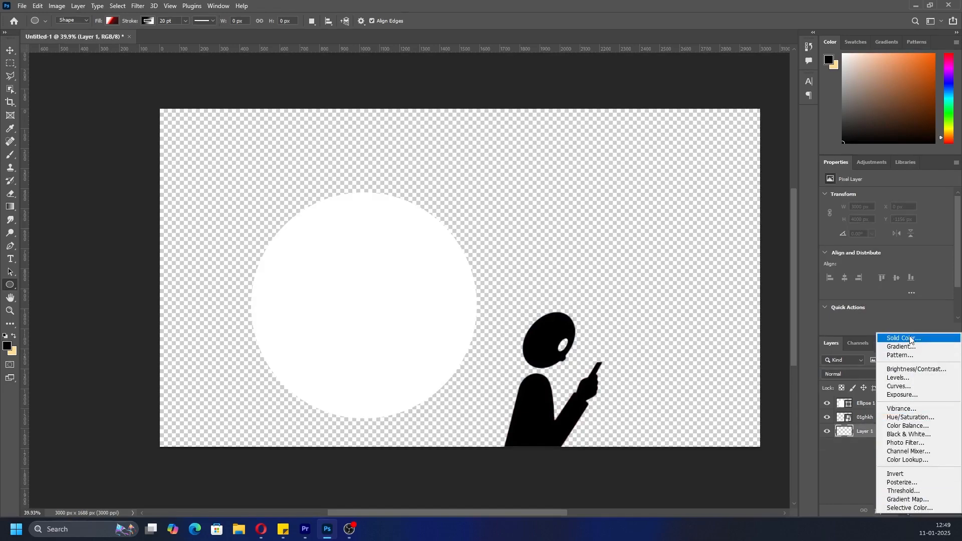
{"action": "left_click", "coordinate": [911, 339]}
{"action": "left_click_drag", "start_coordinate": [564, 165], "coordinate": [558, 113]}
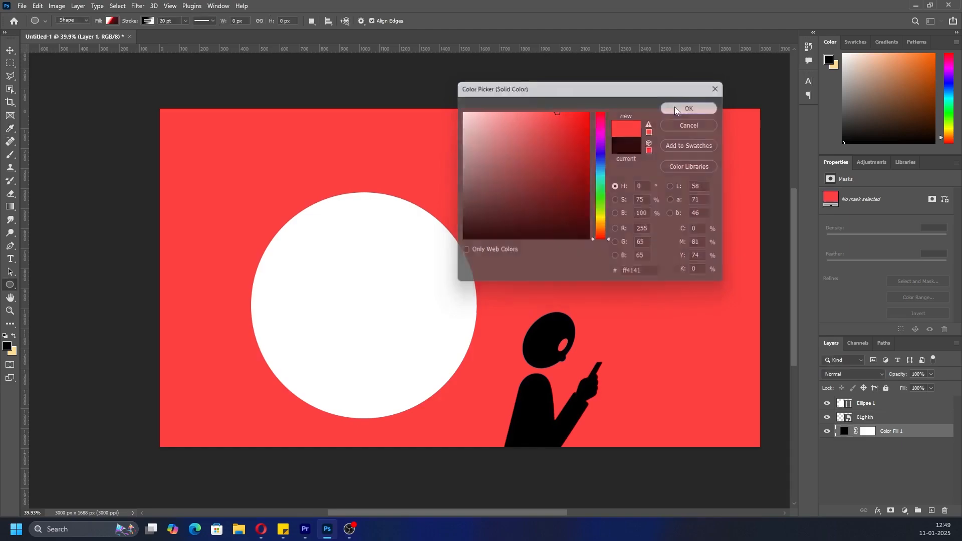
{"action": "left_click", "coordinate": [688, 108]}
Enlarge the white circle to about 1400 px across and move it to the middle of the canvas
{"action": "left_click", "coordinate": [885, 404]}
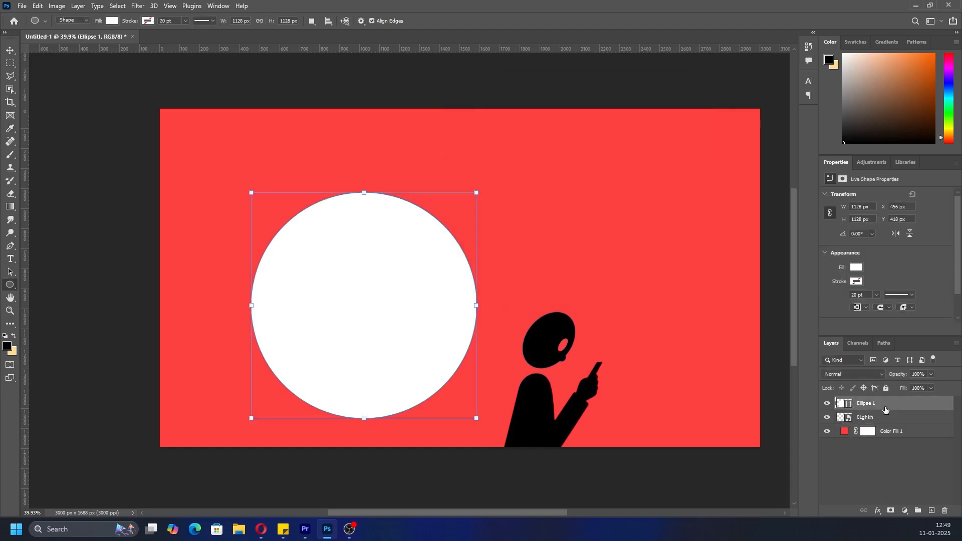
{"action": "key", "text": "ctrl+t"}
{"action": "left_click_drag", "start_coordinate": [364, 193], "coordinate": [381, 138]}
{"action": "left_click_drag", "start_coordinate": [368, 220], "coordinate": [499, 213]}
{"action": "left_click_drag", "start_coordinate": [479, 282], "coordinate": [471, 281]}
Move the 01ghkh figure layer above the Ellipse 1 layer
{"action": "left_click", "coordinate": [902, 422]}
{"action": "left_click_drag", "start_coordinate": [902, 418], "coordinate": [898, 397]}
{"action": "left_click", "coordinate": [884, 468]}
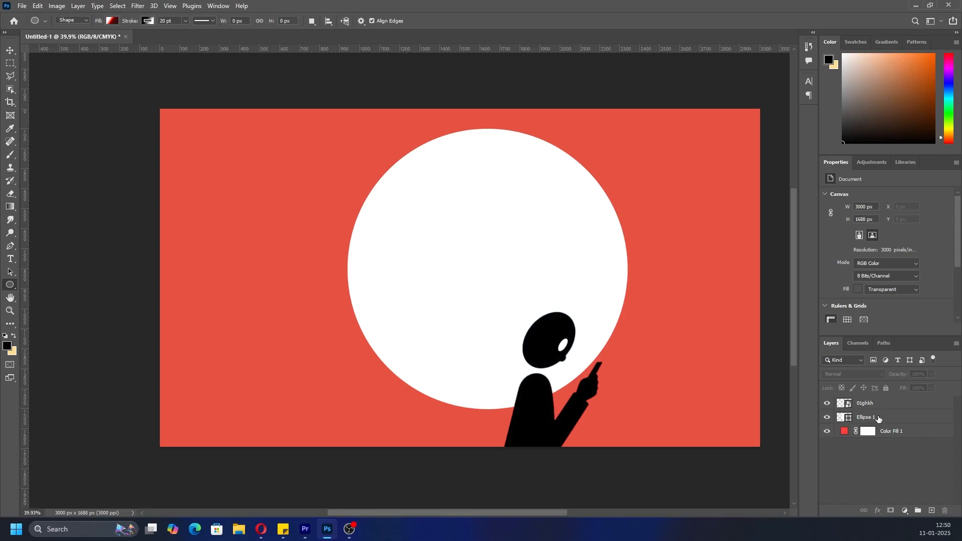
Shift the white circle slightly to the left behind the figure
{"action": "left_click", "coordinate": [879, 419]}
{"action": "key", "text": "ctrl+t"}
{"action": "left_click_drag", "start_coordinate": [491, 300], "coordinate": [482, 301]}
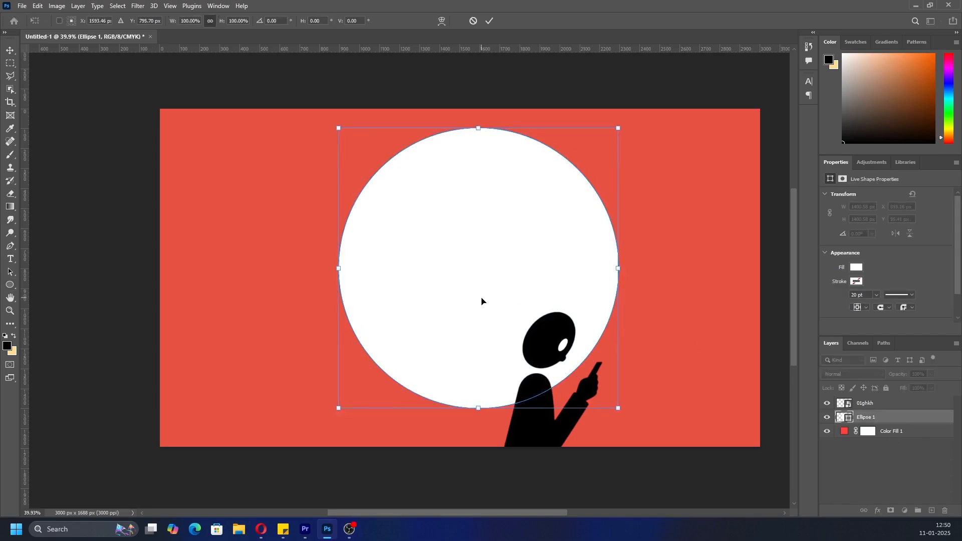
{"action": "left_click", "coordinate": [861, 467]}
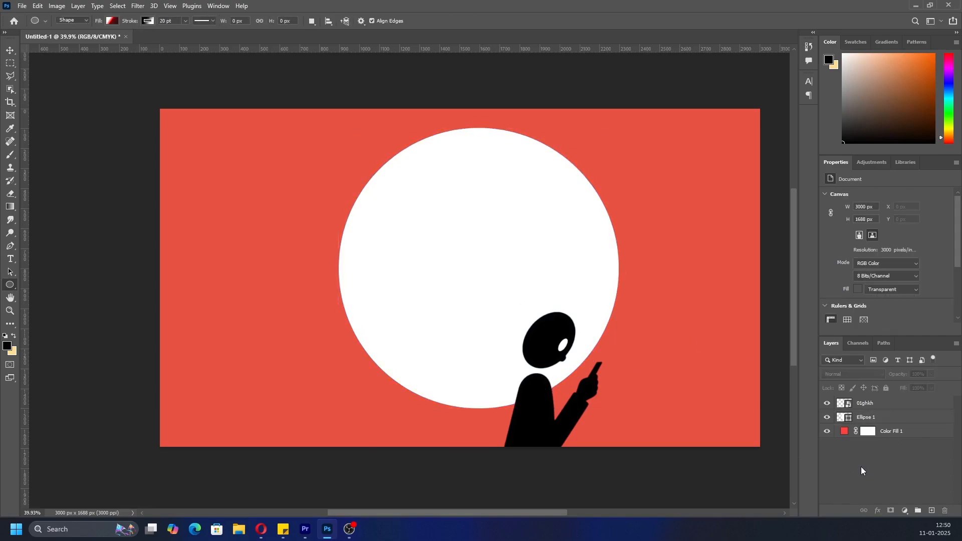
{"action": "left_click", "coordinate": [897, 403]}
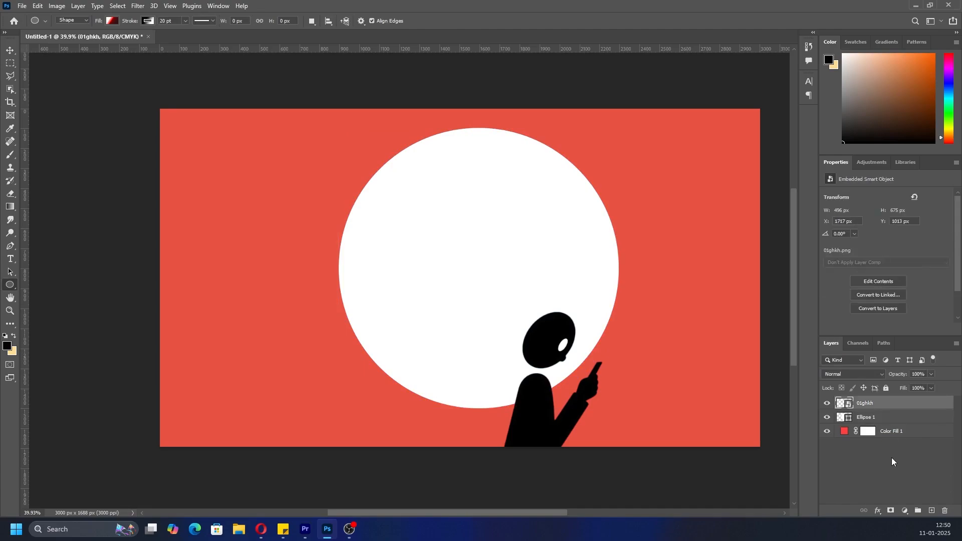
{"action": "key", "text": "ctrl+j"}
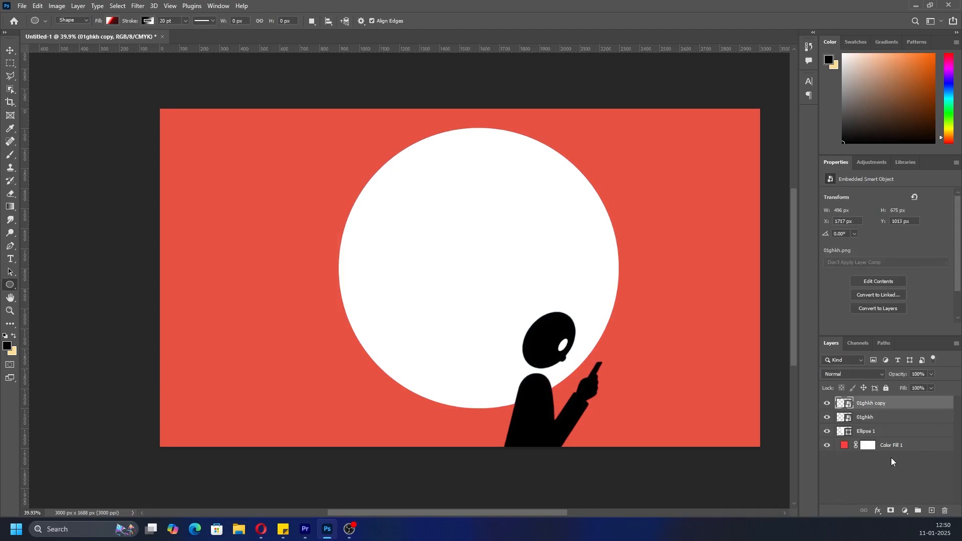
{"action": "key", "text": "ctrl+t"}
{"action": "left_click_drag", "start_coordinate": [416, 189], "coordinate": [520, 226]}
{"action": "key", "text": "ctrl+z"}
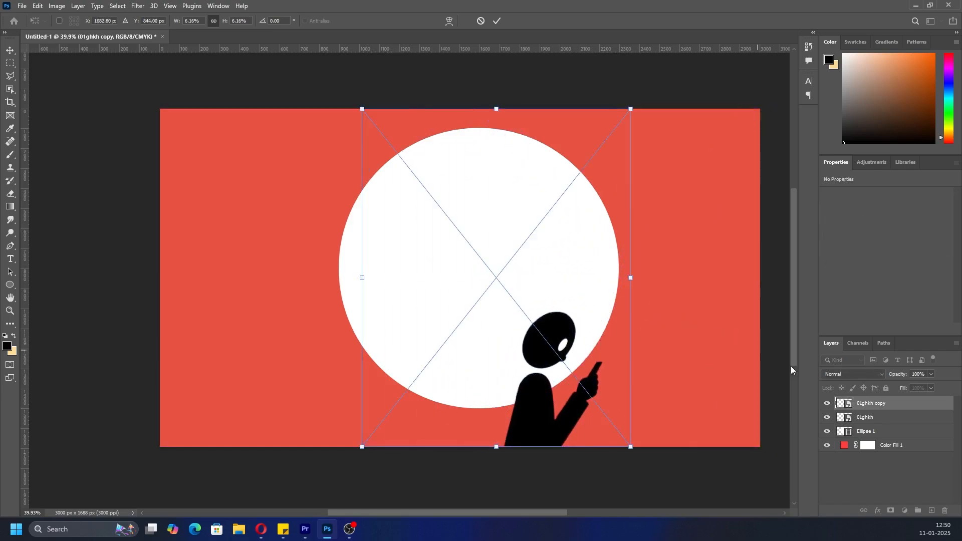
{"action": "left_click", "coordinate": [930, 500]}
{"action": "left_click_drag", "start_coordinate": [891, 403], "coordinate": [945, 511]}
Duplicate the white circle, shrink the copy to about 804 px across and place it right of the figure's head
{"action": "left_click", "coordinate": [885, 418]}
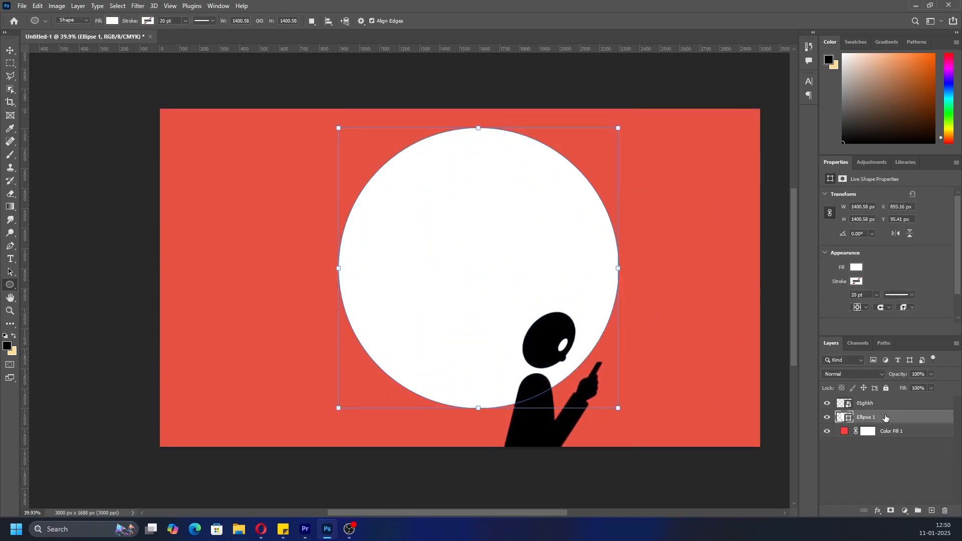
{"action": "key", "text": "ctrl+j"}
{"action": "mouse_move", "coordinate": [619, 126]}
{"action": "left_mouse_down"}
{"action": "mouse_move", "coordinate": [509, 198]}
{"action": "mouse_move", "coordinate": [571, 202]}
{"action": "mouse_move", "coordinate": [490, 233]}
{"action": "left_mouse_up"}
{"action": "left_click_drag", "start_coordinate": [430, 307], "coordinate": [582, 292]}
{"action": "left_click", "coordinate": [904, 477]}
{"action": "left_click_drag", "start_coordinate": [884, 423], "coordinate": [946, 511]}
{"action": "key", "text": "ctrl+t"}
{"action": "left_click_drag", "start_coordinate": [431, 303], "coordinate": [659, 282]}
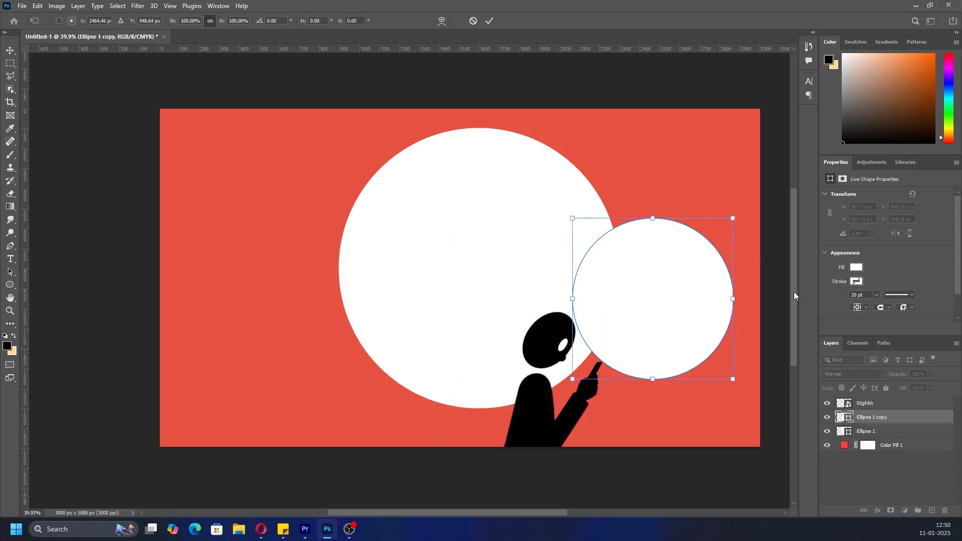
Switch to Premiere Pro and copy the hex code of a light blue from a new 1080 x 1080 color matte
{"action": "left_click", "coordinate": [307, 530]}
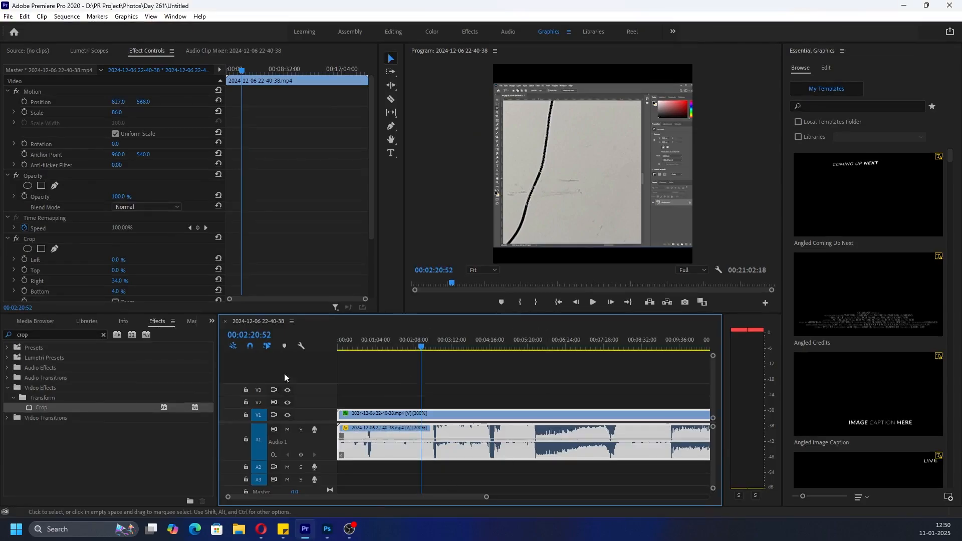
{"action": "left_click", "coordinate": [189, 496]}
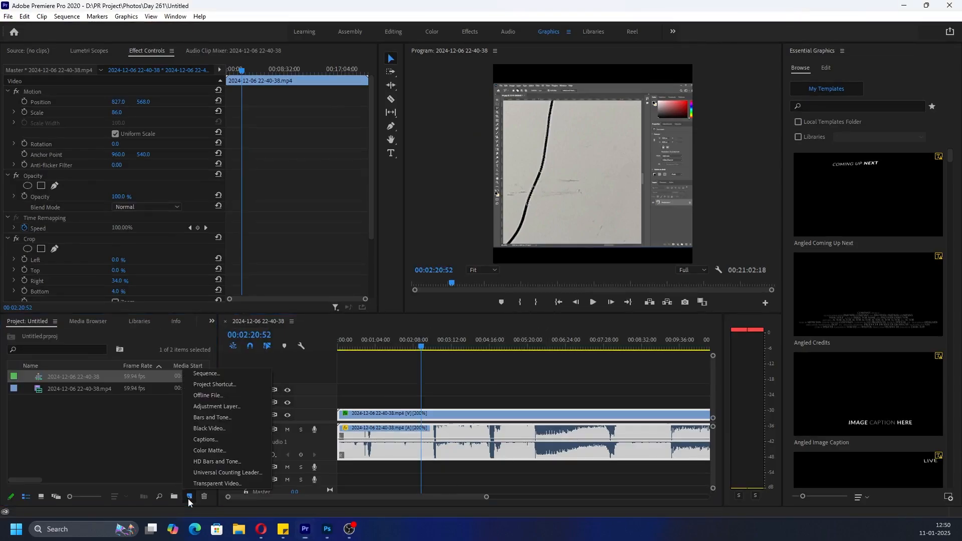
{"action": "left_click", "coordinate": [221, 451]}
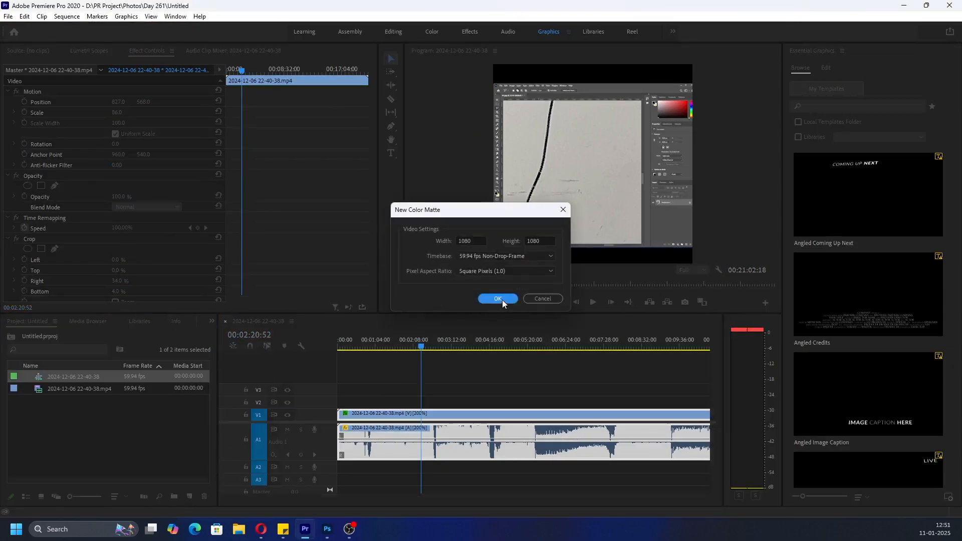
{"action": "left_click", "coordinate": [501, 301]}
{"action": "left_click", "coordinate": [580, 328]}
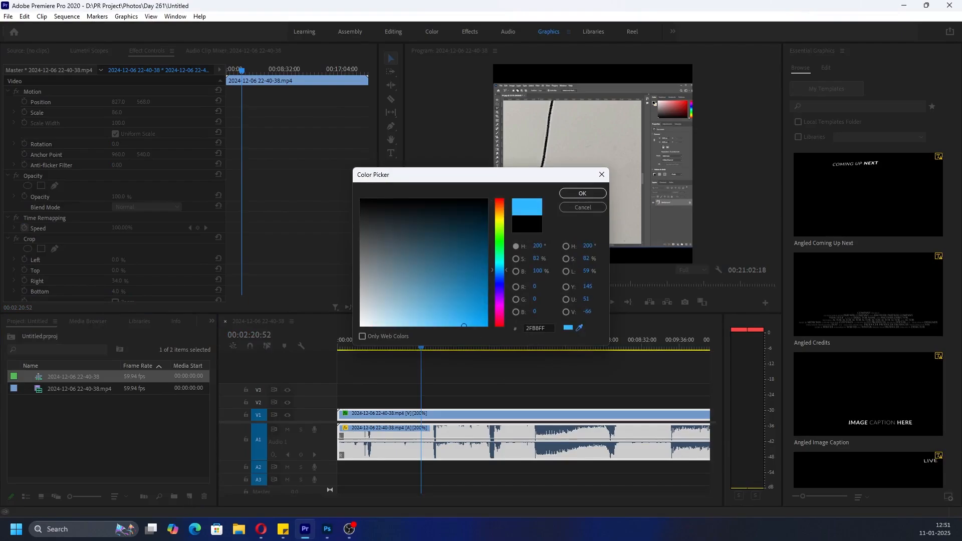
Switch back to Photoshop and fill the smaller circle with the copied light blue colour code
{"action": "left_click", "coordinate": [327, 529]}
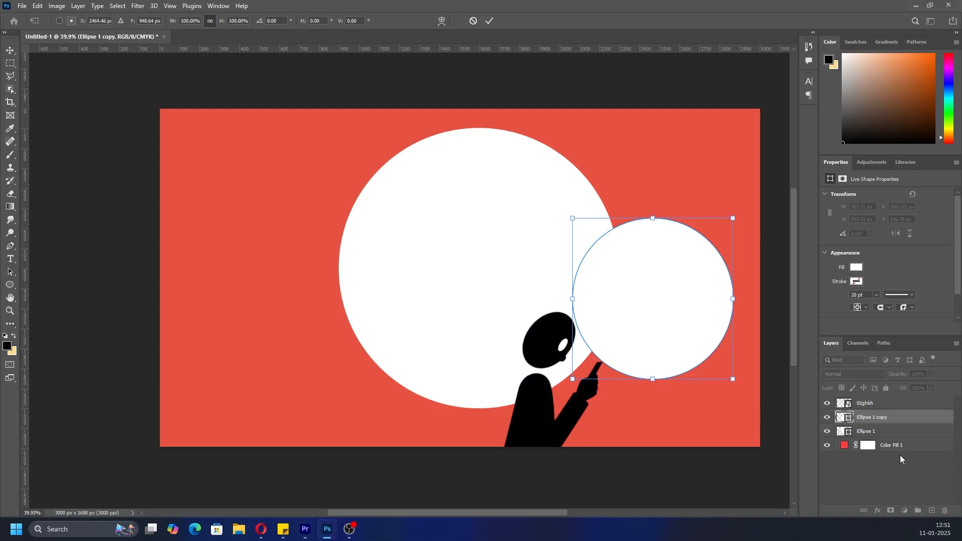
{"action": "left_click", "coordinate": [901, 460]}
{"action": "left_click", "coordinate": [884, 418]}
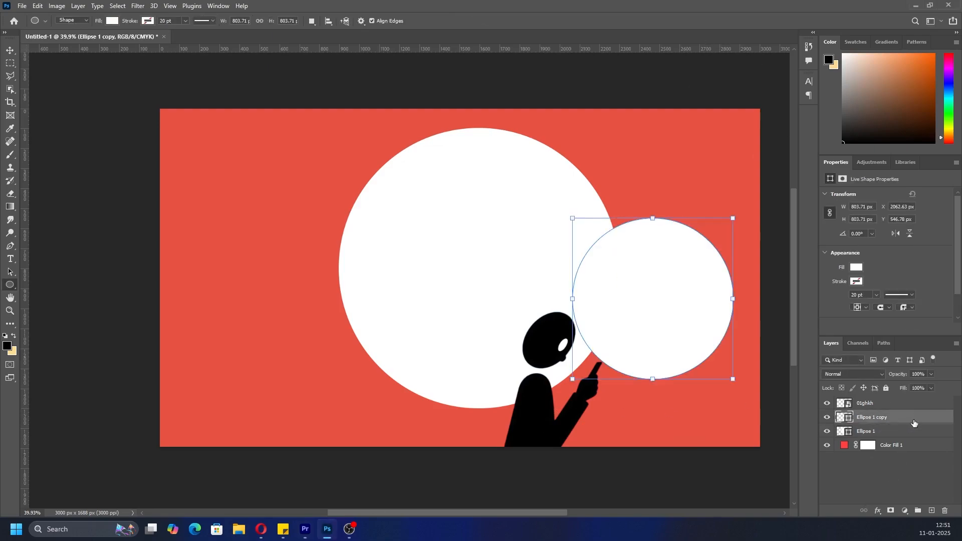
{"action": "left_click", "coordinate": [856, 268]}
{"action": "left_click", "coordinate": [949, 288]}
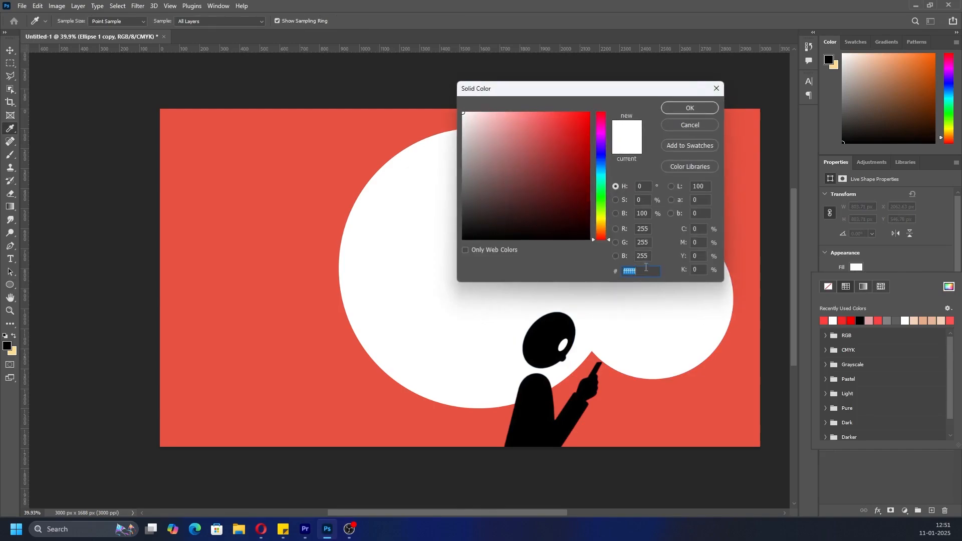
{"action": "key", "text": "ctrl+v"}
{"action": "left_click", "coordinate": [690, 108]}
{"action": "left_click", "coordinate": [873, 473]}
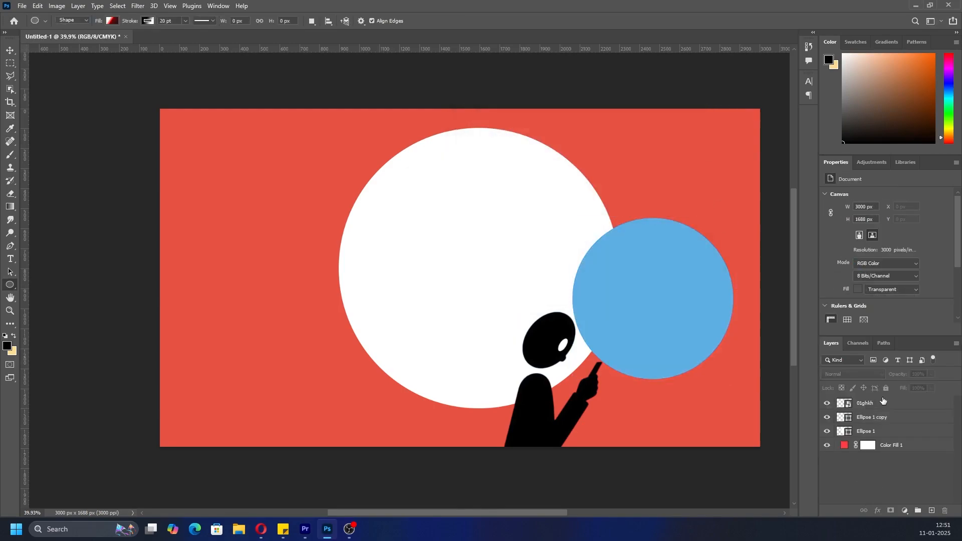
Move the blue circle behind the figure and stretch it into a wide ellipse surrounding the head and hand
{"action": "left_click", "coordinate": [884, 402]}
{"action": "key", "text": "ctrl+t"}
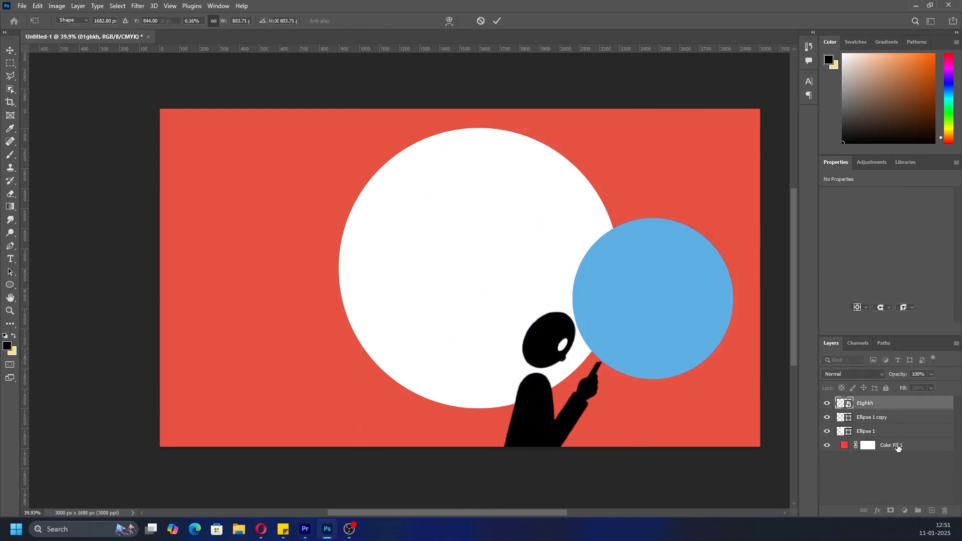
{"action": "left_click", "coordinate": [891, 418]}
{"action": "key", "text": "ctrl+t"}
{"action": "left_click_drag", "start_coordinate": [626, 292], "coordinate": [510, 362]}
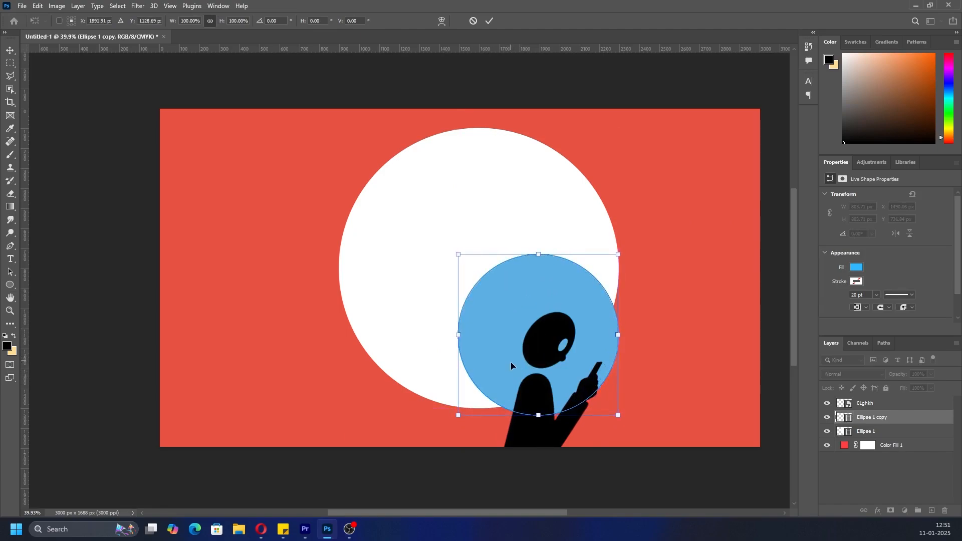
{"action": "left_click_drag", "start_coordinate": [620, 414], "coordinate": [679, 435]}
{"action": "left_click", "coordinate": [880, 478]}
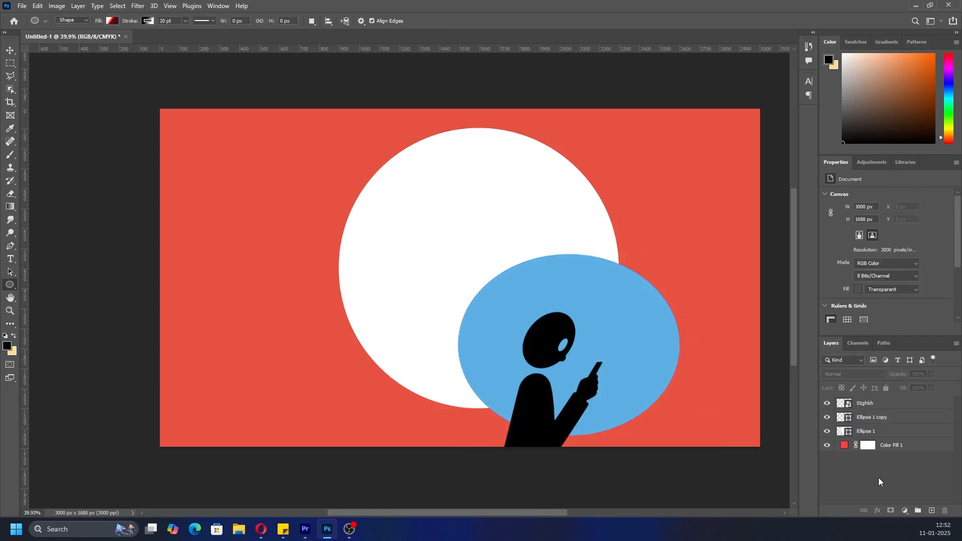
Rotate the blue ellipse about -45°, scale it to about 85% and position it around the figure's head and hand
{"action": "left_click", "coordinate": [879, 410]}
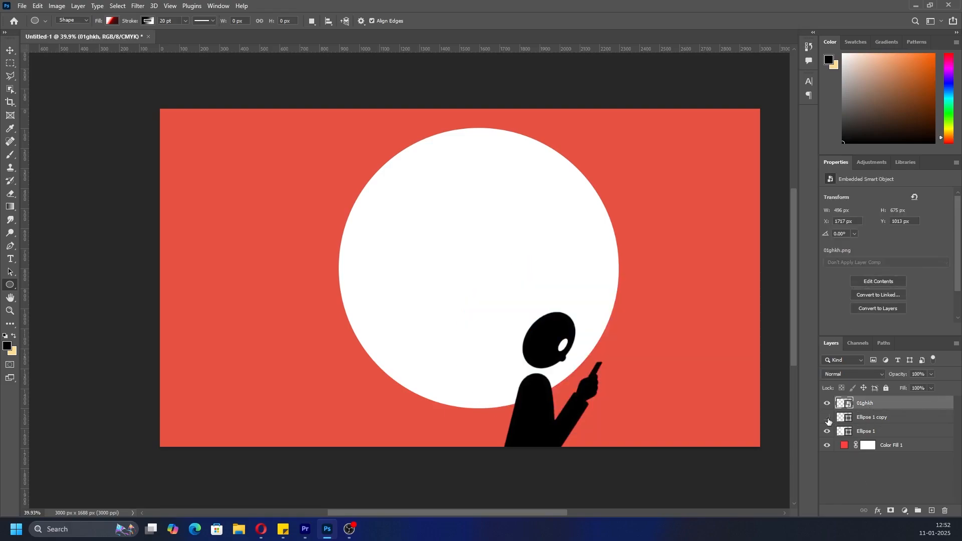
{"action": "left_click", "coordinate": [871, 418]}
{"action": "key", "text": "ctrl+t"}
{"action": "left_click_drag", "start_coordinate": [689, 449], "coordinate": [701, 335]}
{"action": "left_click_drag", "start_coordinate": [609, 347], "coordinate": [585, 326]}
{"action": "left_click_drag", "start_coordinate": [560, 187], "coordinate": [549, 228]}
{"action": "left_click_drag", "start_coordinate": [528, 329], "coordinate": [537, 318]}
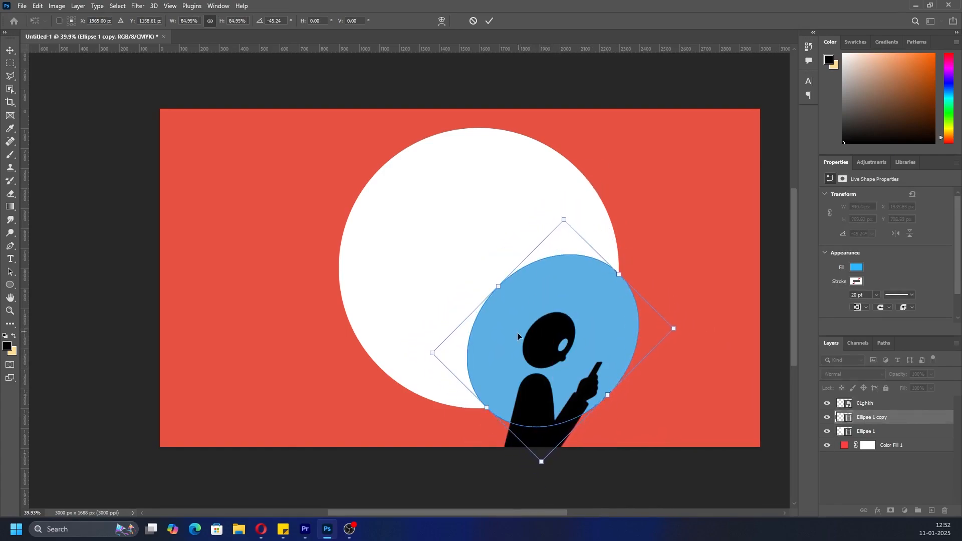
{"action": "scroll", "coordinate": [513, 338], "scroll_direction": "up", "scroll_amount": 3}
{"action": "left_click_drag", "start_coordinate": [461, 446], "coordinate": [467, 442]}
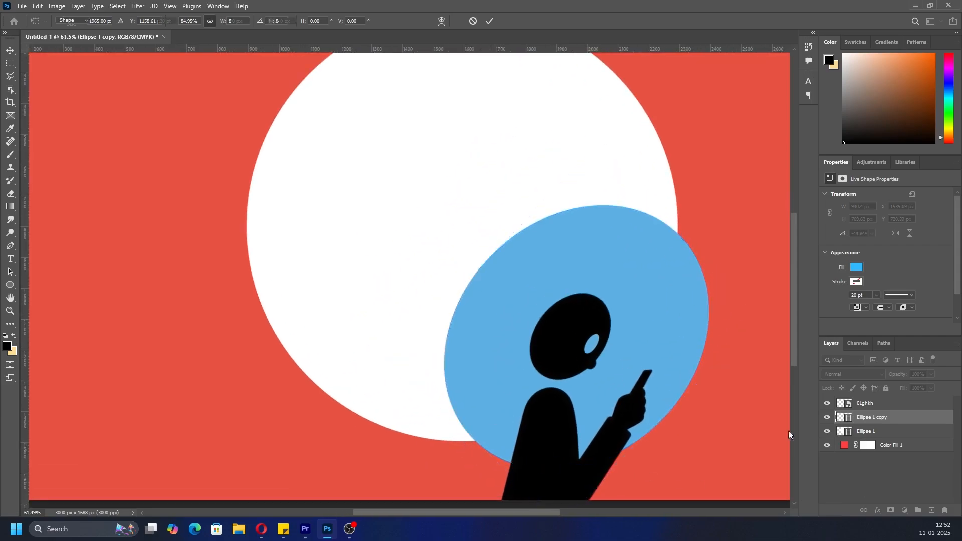
{"action": "left_click", "coordinate": [841, 467]}
{"action": "scroll", "coordinate": [447, 268], "scroll_direction": "down", "scroll_amount": 3}
{"action": "scroll", "coordinate": [444, 271], "scroll_direction": "up", "scroll_amount": 1}
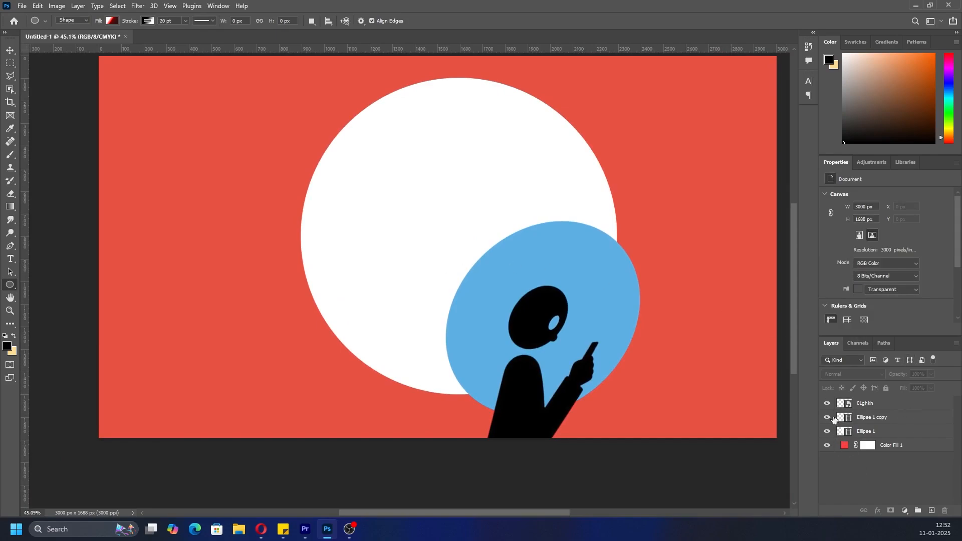
Hide the blue ellipse and the figure, then select the large white circle with the Object Selection tool
{"action": "left_click", "coordinate": [827, 431]}
{"action": "left_click", "coordinate": [826, 417]}
{"action": "left_click", "coordinate": [827, 431]}
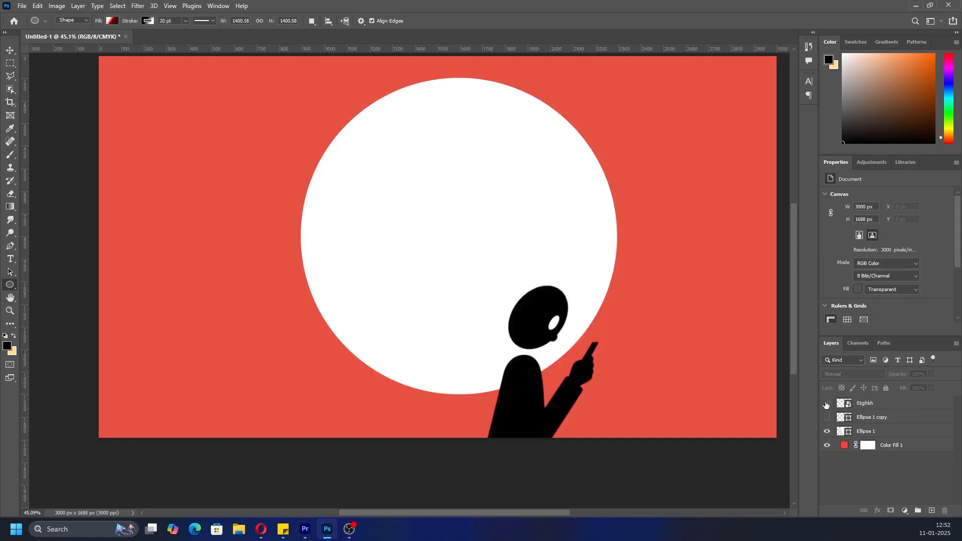
{"action": "left_click", "coordinate": [827, 403]}
{"action": "left_click", "coordinate": [10, 90]}
{"action": "left_click", "coordinate": [259, 79]}
{"action": "left_click", "coordinate": [472, 194]}
{"action": "left_click", "coordinate": [884, 431]}
{"action": "left_click_drag", "start_coordinate": [285, 70], "coordinate": [632, 414]}
{"action": "left_click", "coordinate": [827, 403]}
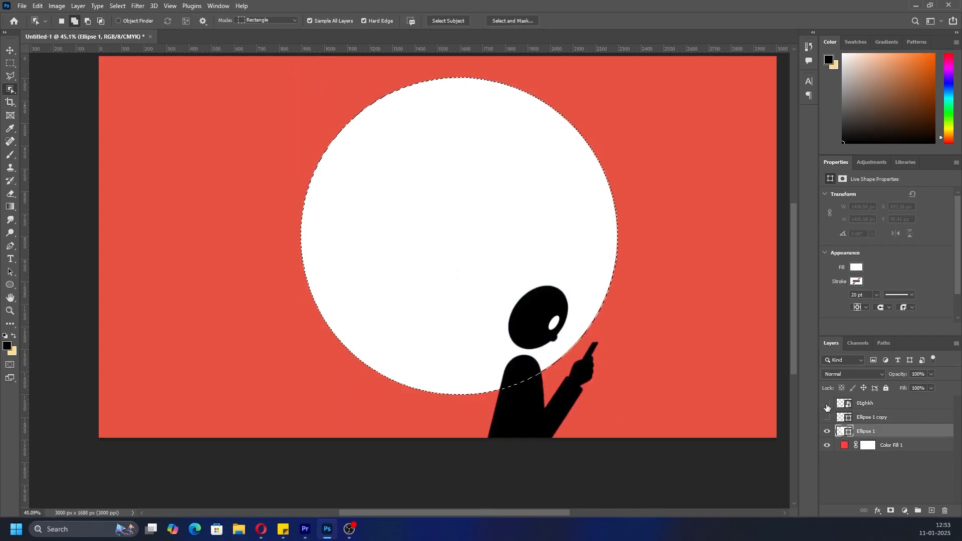
Invert the circle selection and make the blue ellipse layer active, with the figure hidden and both ellipses visible
{"action": "left_click", "coordinate": [827, 403]}
{"action": "left_click", "coordinate": [827, 417]}
{"action": "left_click", "coordinate": [117, 5]}
{"action": "left_click", "coordinate": [123, 45]}
{"action": "left_click", "coordinate": [827, 431]}
{"action": "left_click", "coordinate": [827, 417]}
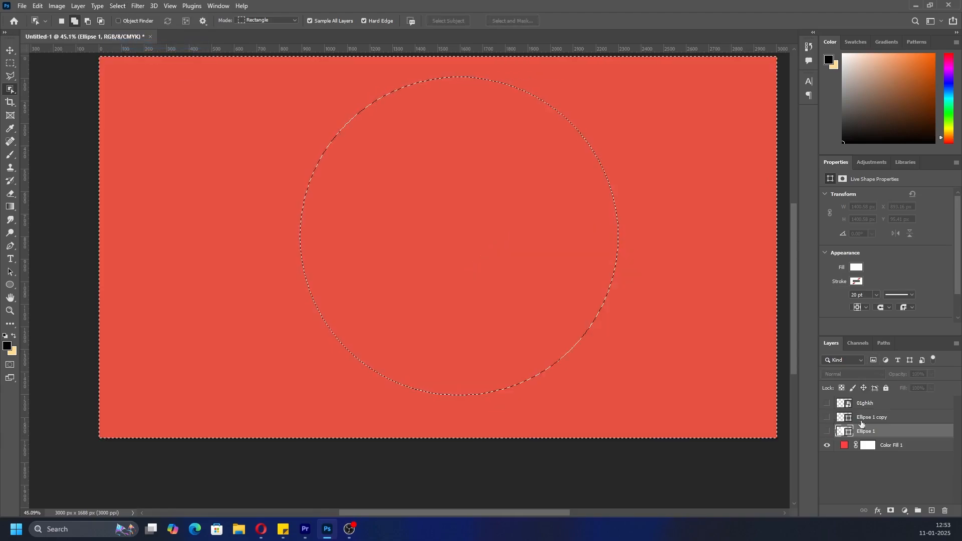
{"action": "left_click", "coordinate": [847, 418]}
{"action": "left_click", "coordinate": [827, 417]}
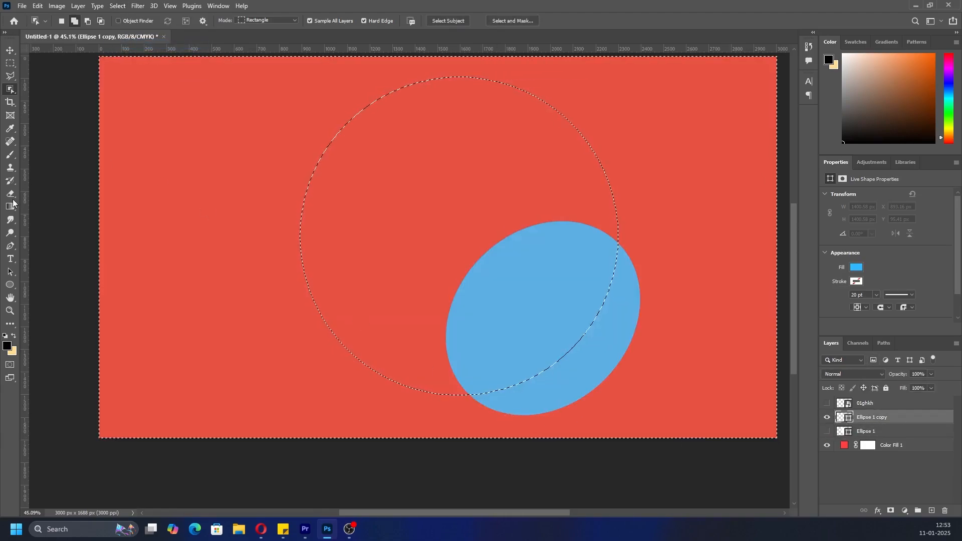
{"action": "left_click", "coordinate": [827, 431]}
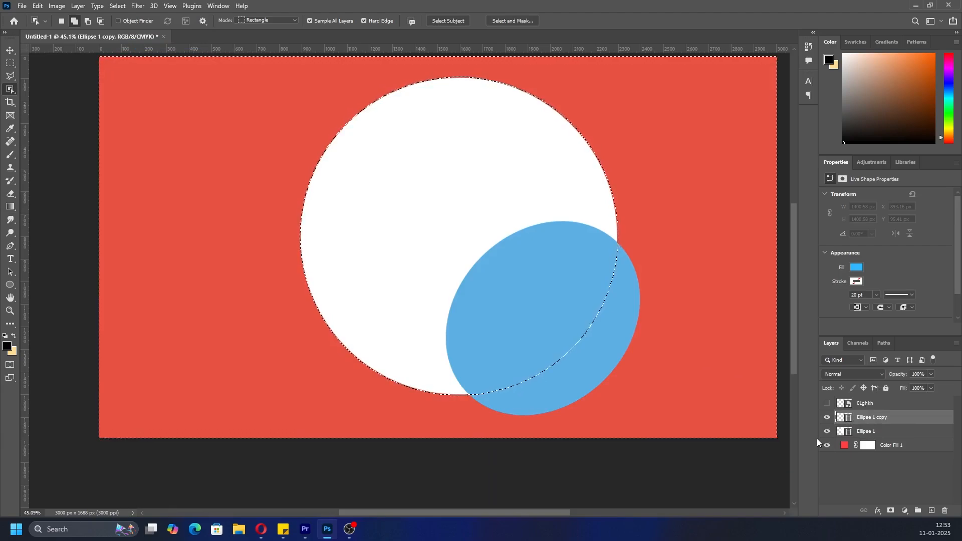
Rasterize the blue ellipse and erase its part outside the white circle, then deselect and show the figure again
{"action": "left_click", "coordinate": [10, 194]}
{"action": "left_click", "coordinate": [623, 293]}
{"action": "key", "text": "Return"}
{"action": "mouse_move", "coordinate": [619, 304]}
{"action": "left_mouse_down"}
{"action": "mouse_move", "coordinate": [624, 316]}
{"action": "mouse_move", "coordinate": [536, 385]}
{"action": "mouse_move", "coordinate": [531, 415]}
{"action": "mouse_move", "coordinate": [543, 393]}
{"action": "left_mouse_up"}
{"action": "left_click", "coordinate": [119, 6]}
{"action": "left_click", "coordinate": [128, 25]}
{"action": "left_click", "coordinate": [827, 403]}
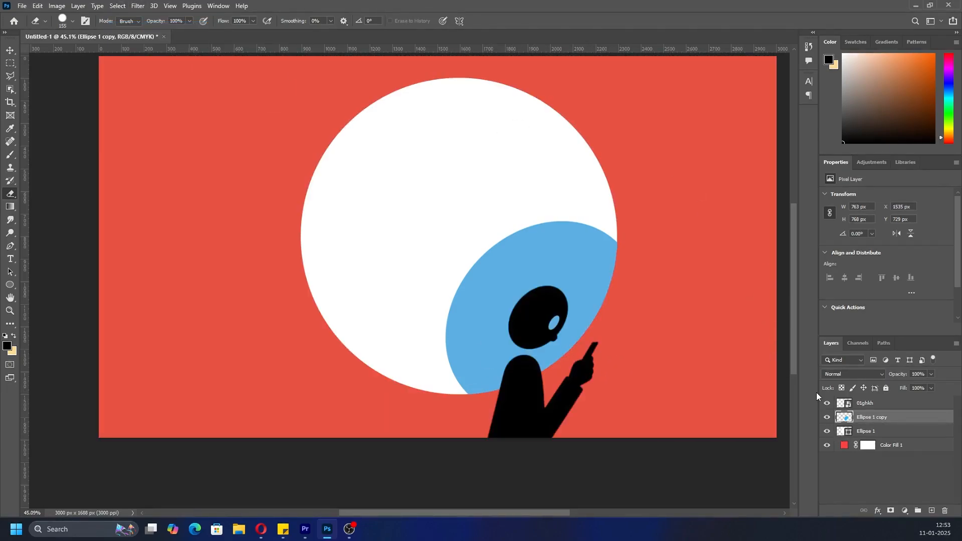
Move the black figure slightly right and up within the blue ellipse
{"action": "left_click", "coordinate": [885, 403]}
{"action": "key", "text": "ctrl+t"}
{"action": "left_click_drag", "start_coordinate": [617, 258], "coordinate": [560, 269]}
{"action": "key", "text": "Return"}
{"action": "key", "text": "e"}
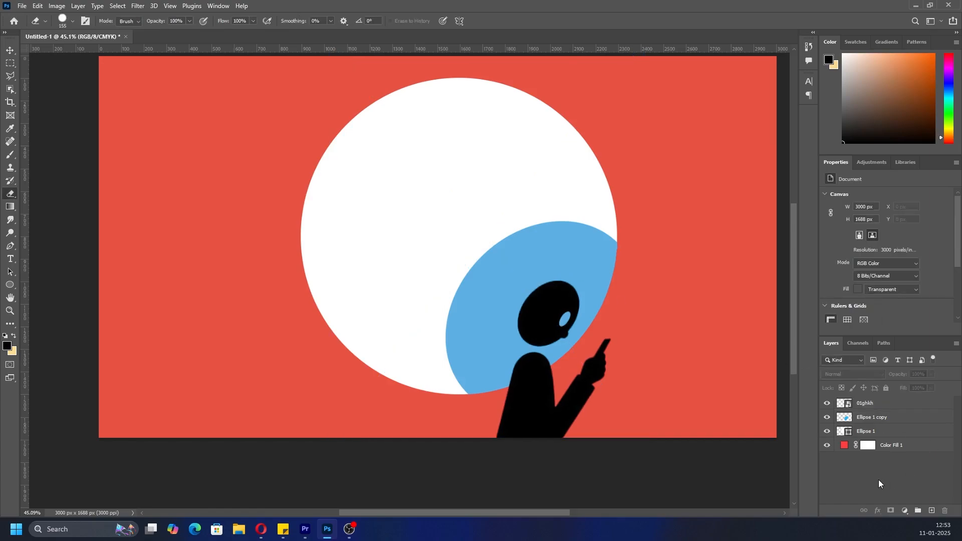
Add a layer above the blue ellipse and paint the opening in the figure's head white with a soft 92 px brush
{"action": "left_click", "coordinate": [894, 424]}
{"action": "left_click", "coordinate": [932, 511]}
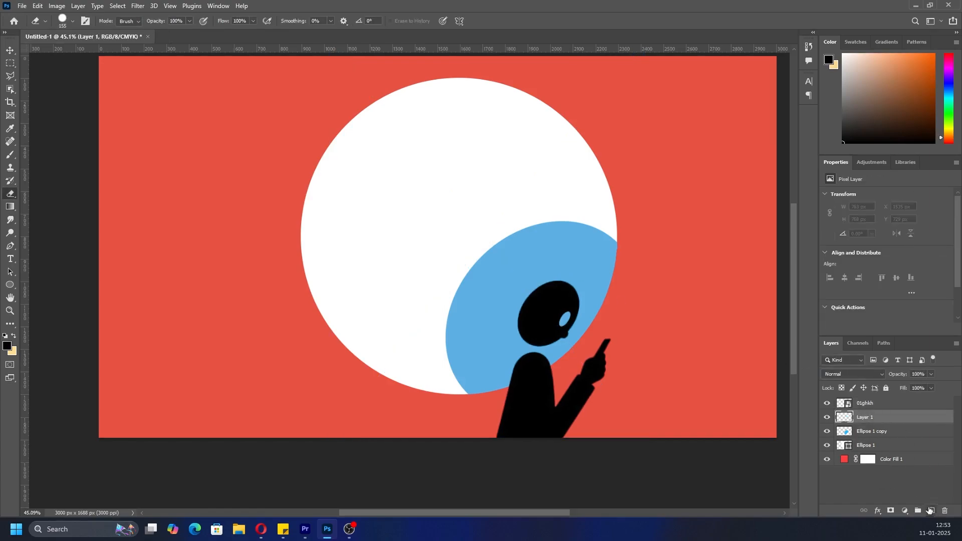
{"action": "left_click", "coordinate": [10, 155]}
{"action": "left_click", "coordinate": [7, 345]}
{"action": "left_click", "coordinate": [473, 105]}
{"action": "left_click", "coordinate": [687, 104]}
{"action": "right_click", "coordinate": [576, 315]}
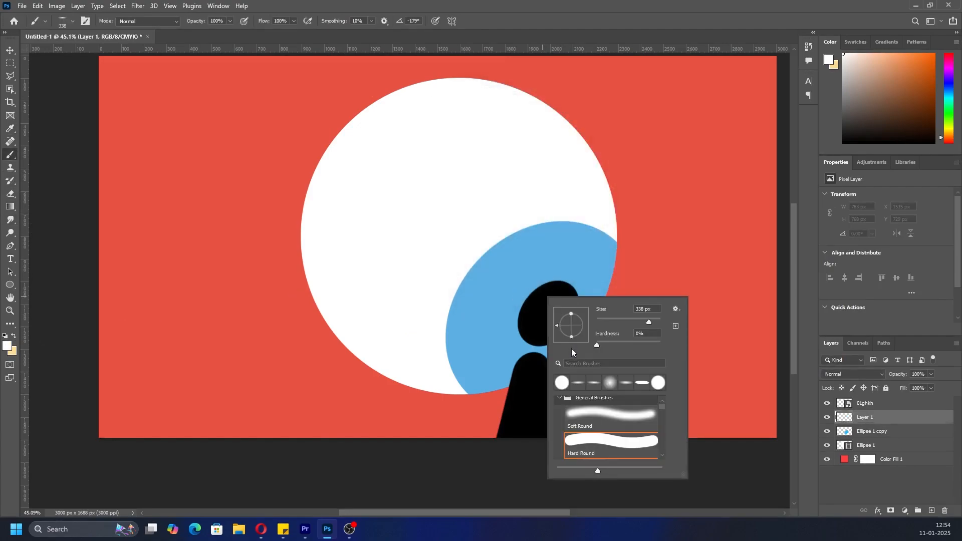
{"action": "left_click", "coordinate": [538, 197]}
{"action": "left_click_drag", "start_coordinate": [561, 318], "coordinate": [562, 318]}
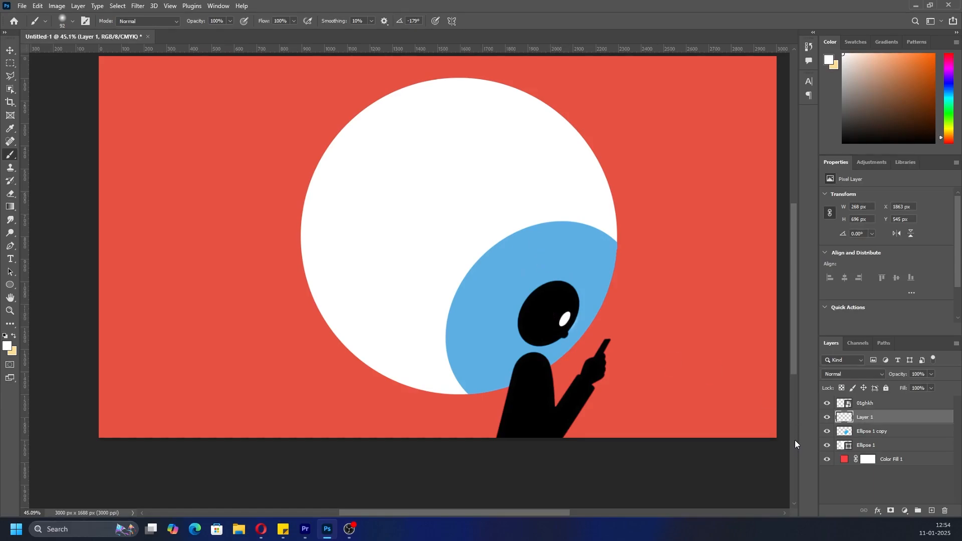
Save the document as the Photoshop file Untitled-1 in the Day 261 folder
{"action": "left_click", "coordinate": [868, 485]}
{"action": "scroll", "coordinate": [540, 301], "scroll_direction": "down", "scroll_amount": 2}
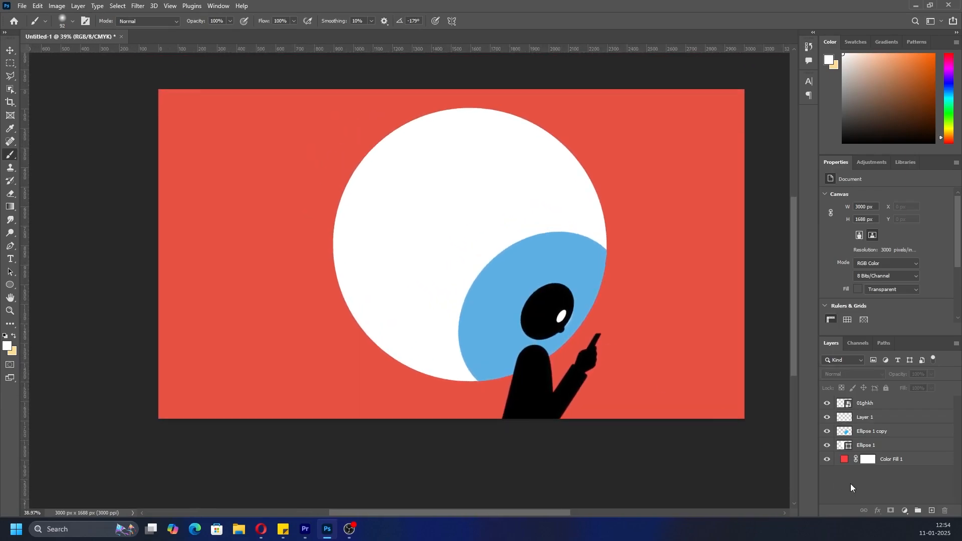
{"action": "key", "text": "ctrl+s"}
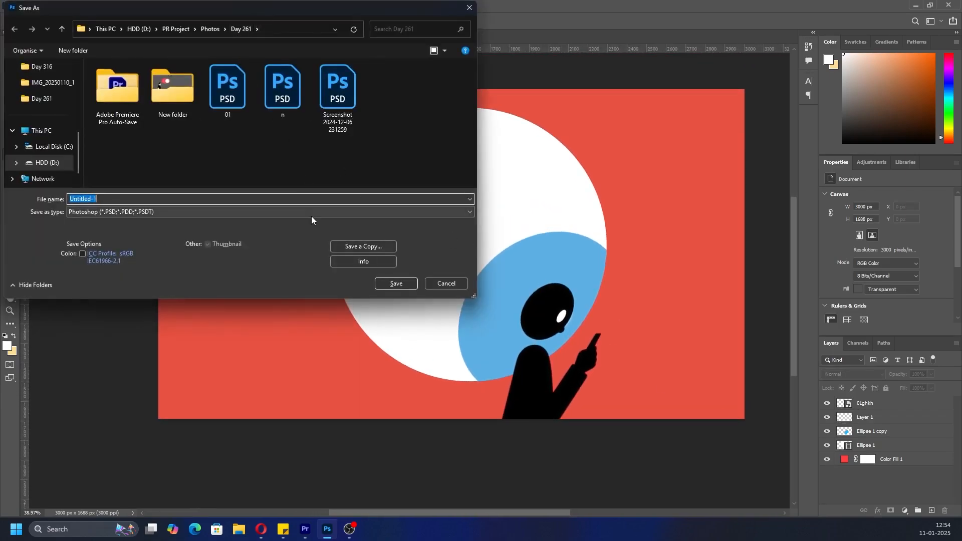
{"action": "left_click", "coordinate": [396, 283]}
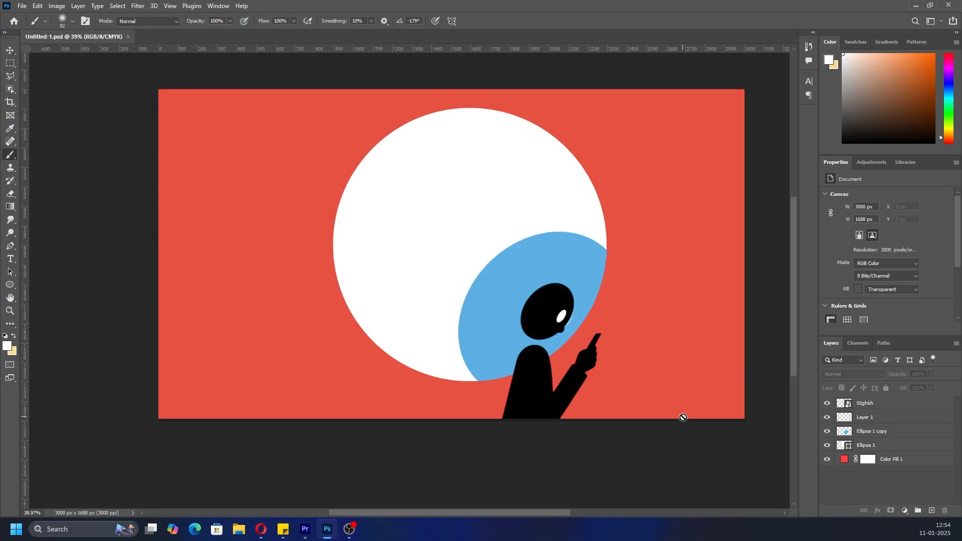
{"action": "left_click", "coordinate": [883, 404]}
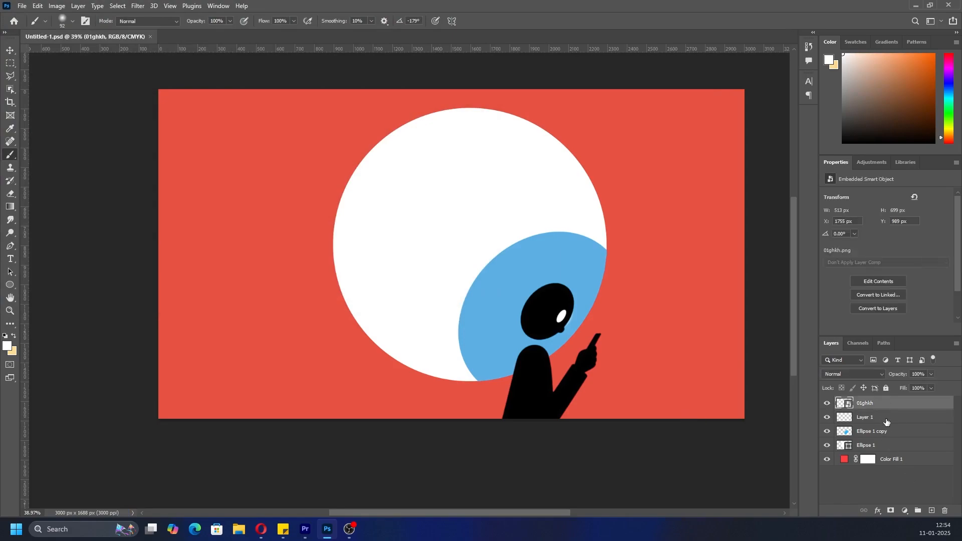
{"action": "left_click", "coordinate": [932, 512]}
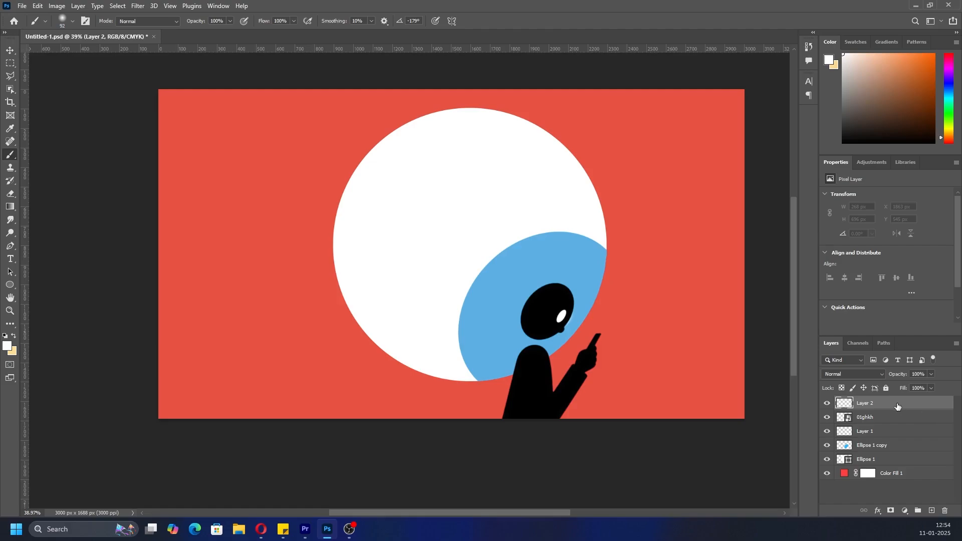
{"action": "left_click", "coordinate": [944, 511]}
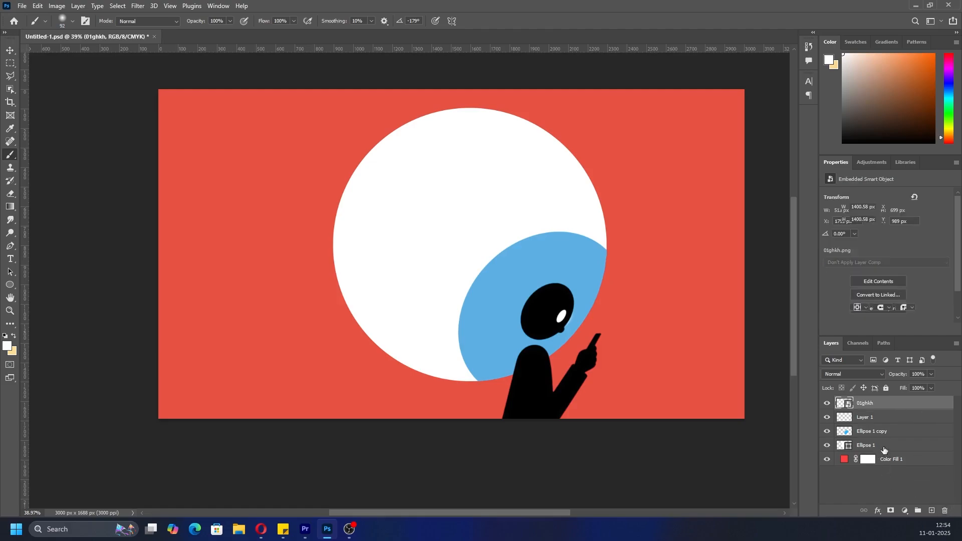
Hide the white circle and the blue ellipse so that only the figure and the white paint layer show over the background
{"action": "left_click", "coordinate": [881, 449]}
{"action": "left_click", "coordinate": [828, 446]}
{"action": "left_click", "coordinate": [828, 446]}
{"action": "left_click", "coordinate": [828, 446]}
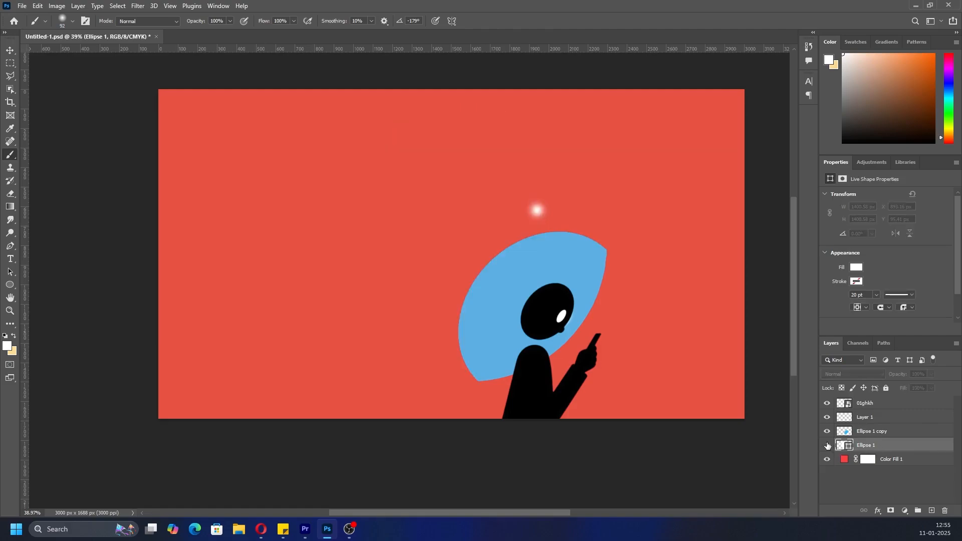
{"action": "left_click", "coordinate": [827, 446]}
{"action": "left_click", "coordinate": [827, 446]}
{"action": "left_click", "coordinate": [827, 432]}
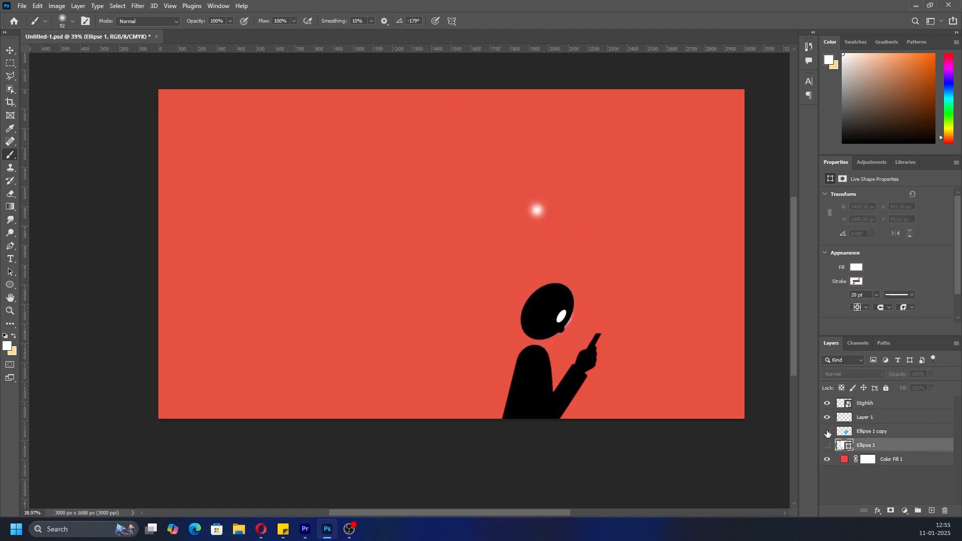
{"action": "left_click", "coordinate": [827, 418]}
{"action": "left_click", "coordinate": [827, 418]}
Erase the stray white paint above and beside the figure's head on Layer 1, then show both ellipses again
{"action": "left_click", "coordinate": [875, 417]}
{"action": "key", "text": "e"}
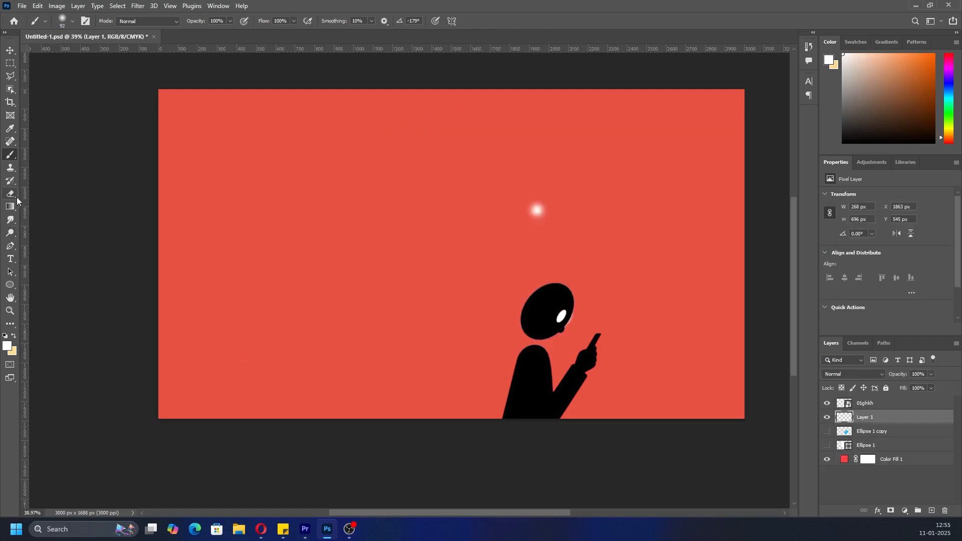
{"action": "left_click_drag", "start_coordinate": [400, 189], "coordinate": [541, 208]}
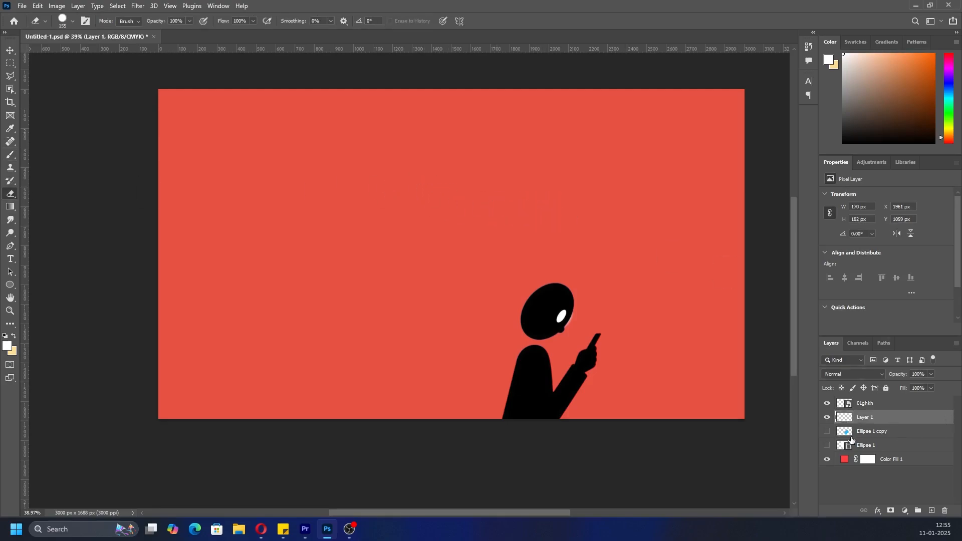
{"action": "left_click", "coordinate": [552, 341]}
{"action": "left_click_drag", "start_coordinate": [827, 432], "coordinate": [827, 445]}
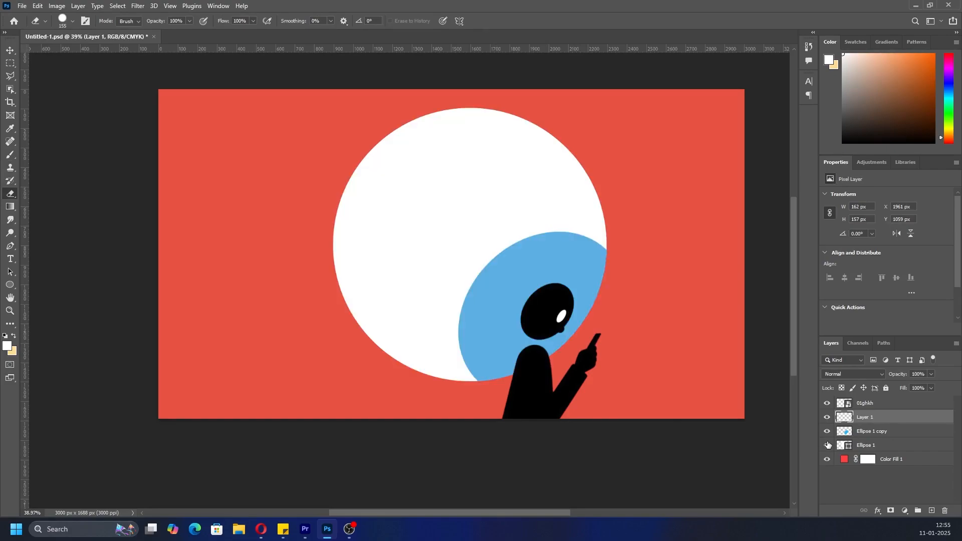
Duplicate the white circle, scale the copy to about 80% and centre it horizontally on the original, which is hidden
{"action": "left_click", "coordinate": [897, 450]}
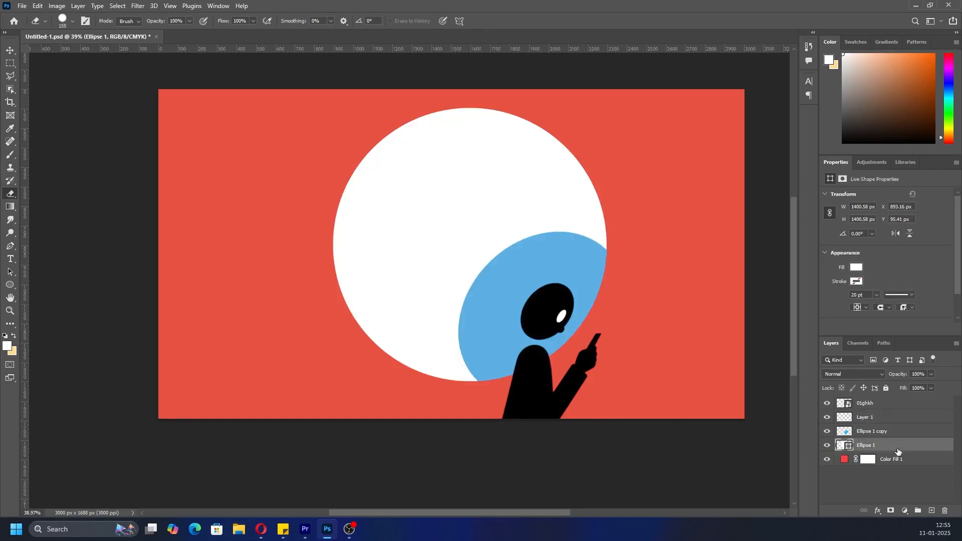
{"action": "key", "text": "ctrl+j"}
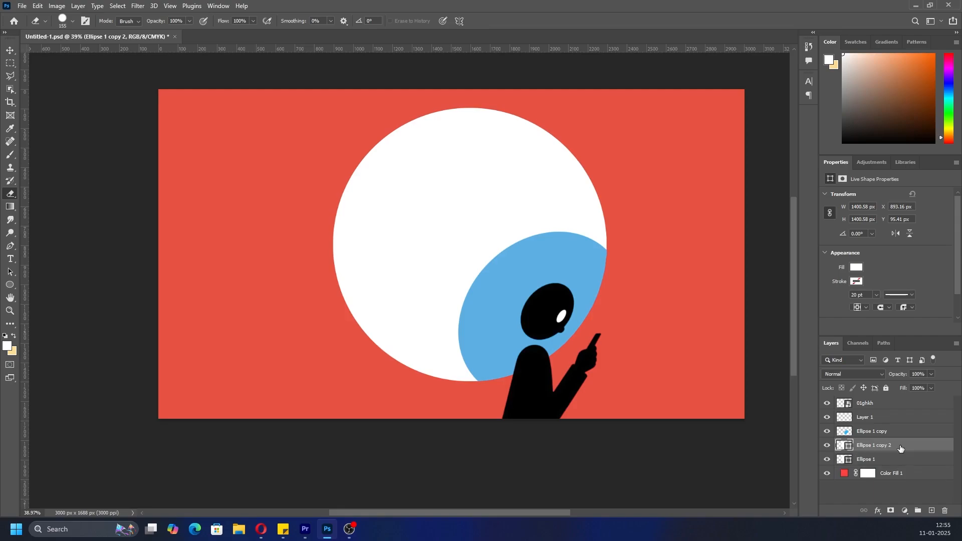
{"action": "left_click", "coordinate": [827, 459]}
{"action": "key", "text": "ctrl+t"}
{"action": "left_click_drag", "start_coordinate": [606, 107], "coordinate": [552, 161]}
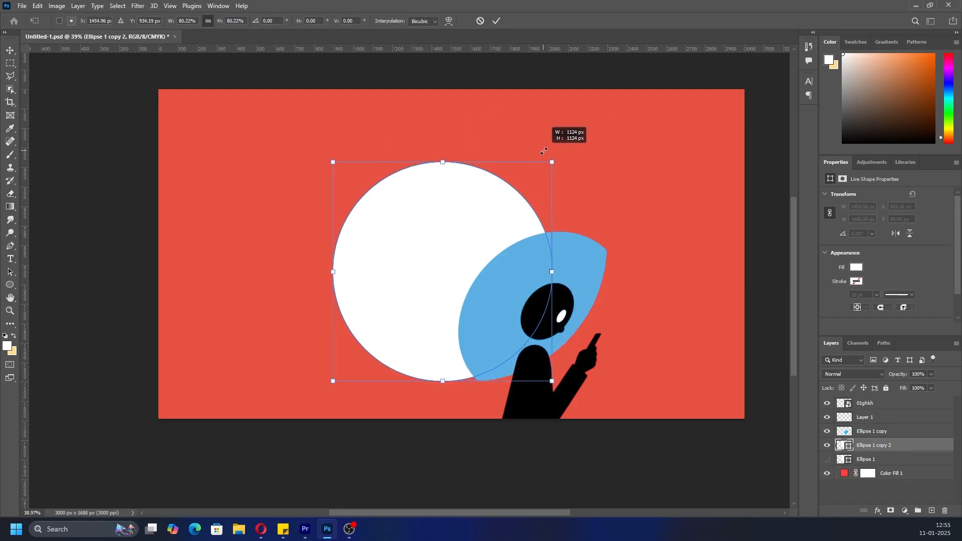
{"action": "left_click_drag", "start_coordinate": [458, 247], "coordinate": [483, 230]}
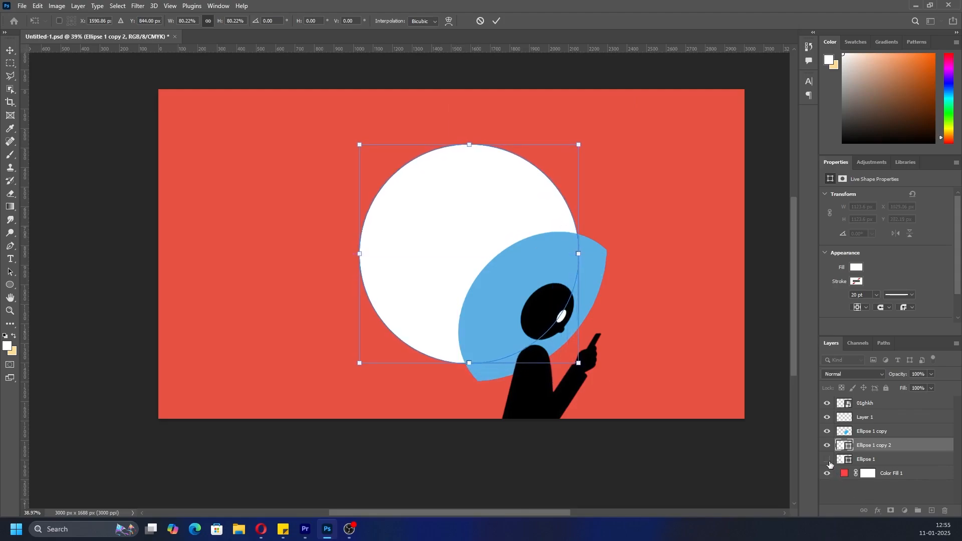
{"action": "key", "text": "e"}
Fill the duplicated circle with the recently used grey and show the original white circle behind it
{"action": "left_click", "coordinate": [857, 281]}
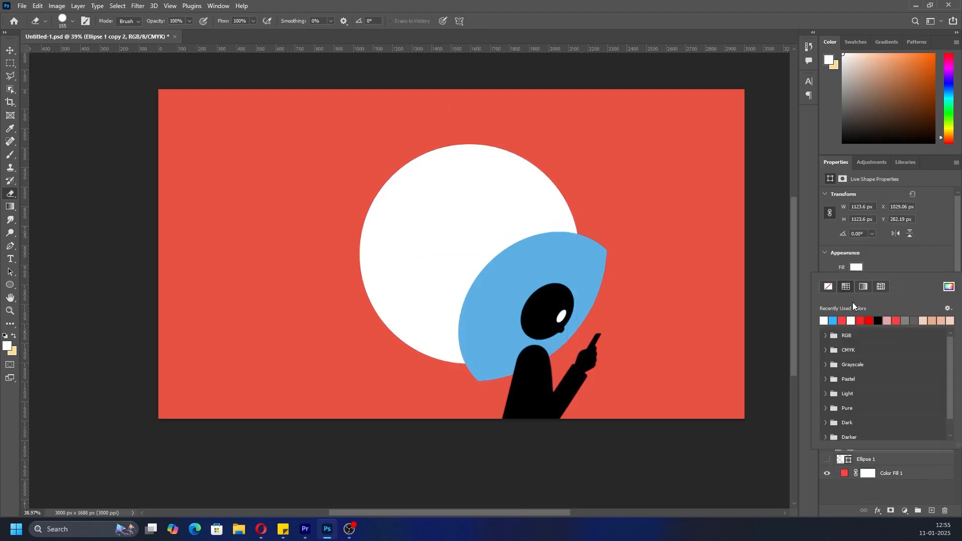
{"action": "left_click", "coordinate": [906, 319]}
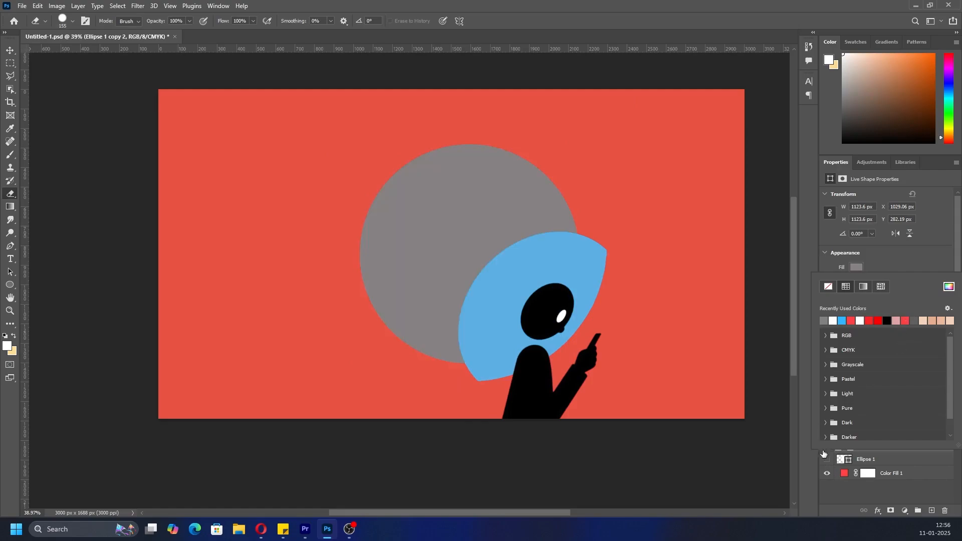
{"action": "left_click", "coordinate": [922, 269]}
{"action": "left_click", "coordinate": [827, 459]}
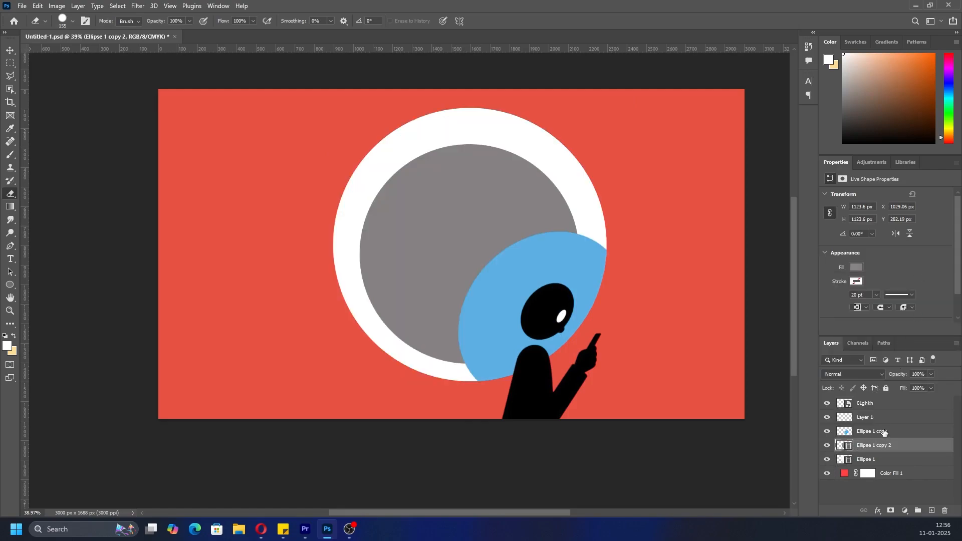
Enlarge the grey circle to about 107% inside the white circle
{"action": "key", "text": "ctrl+t"}
{"action": "left_click_drag", "start_coordinate": [469, 144], "coordinate": [472, 129]}
{"action": "left_click_drag", "start_coordinate": [460, 204], "coordinate": [465, 208]}
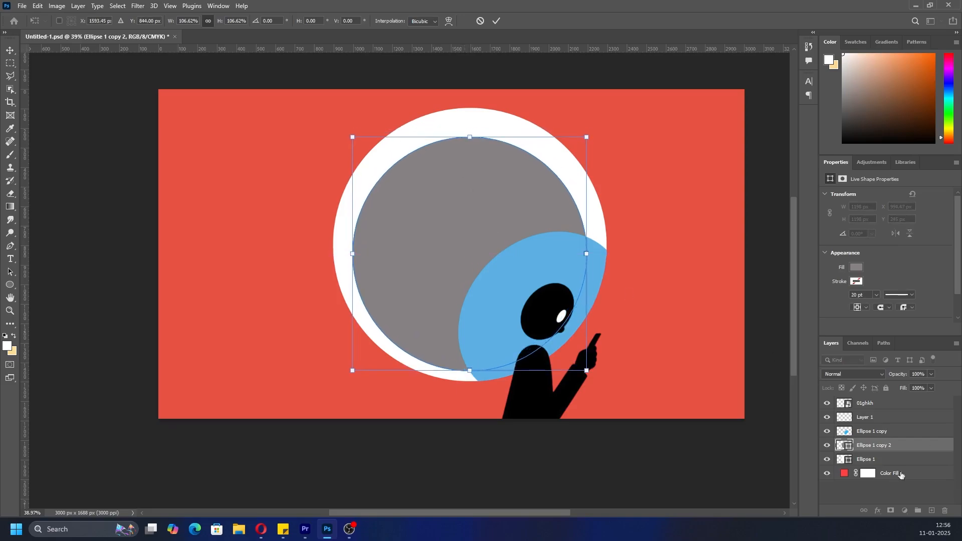
With the figure, paint layer and blue ellipse hidden, enlarge the grey circle to about 1272 px and centre it inside the white circle
{"action": "left_click", "coordinate": [827, 431]}
{"action": "left_click", "coordinate": [827, 403]}
{"action": "left_click", "coordinate": [827, 417]}
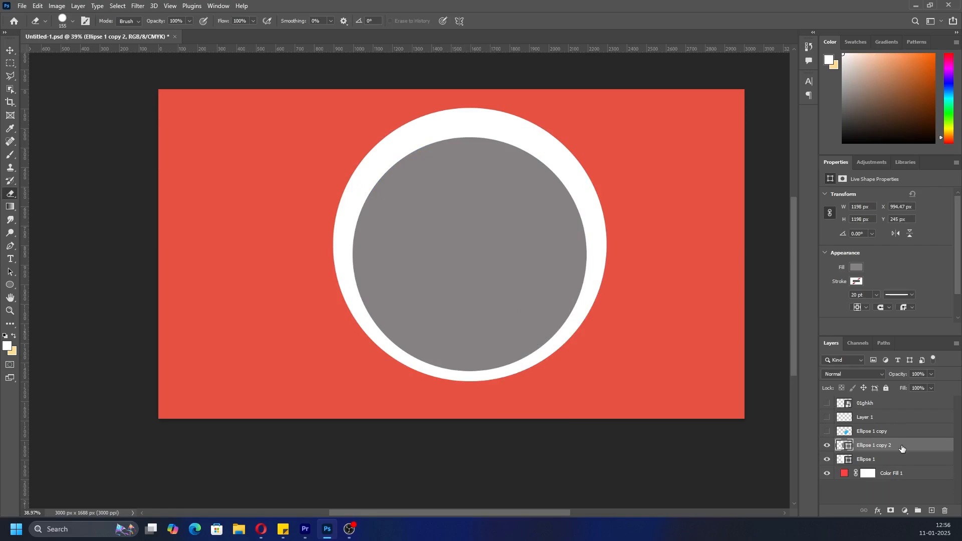
{"action": "key", "text": "ctrl+t"}
{"action": "left_click_drag", "start_coordinate": [522, 309], "coordinate": [522, 299]}
{"action": "left_click_drag", "start_coordinate": [587, 246], "coordinate": [596, 245]}
{"action": "left_click_drag", "start_coordinate": [351, 246], "coordinate": [345, 246]}
{"action": "left_click_drag", "start_coordinate": [424, 245], "coordinate": [421, 242]}
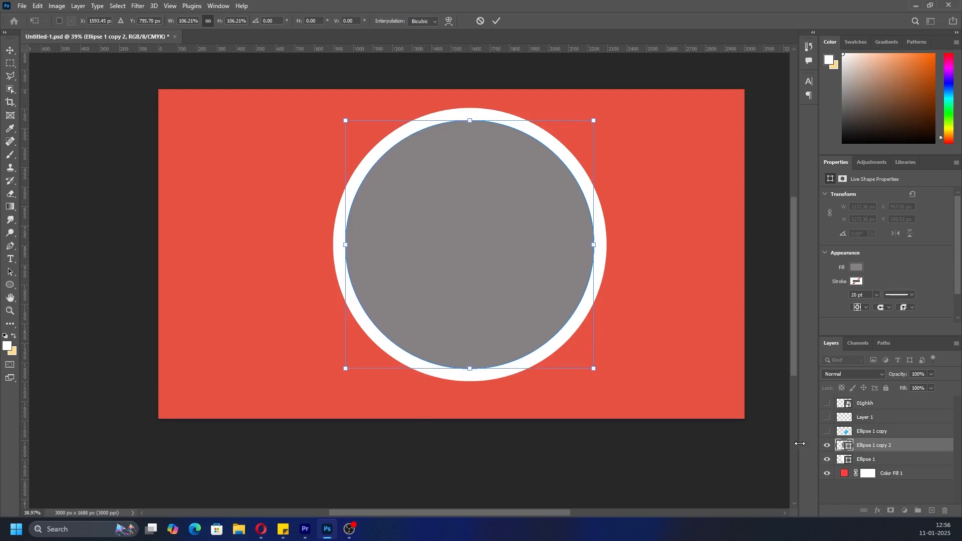
{"action": "key", "text": "Return"}
{"action": "key", "text": "e"}
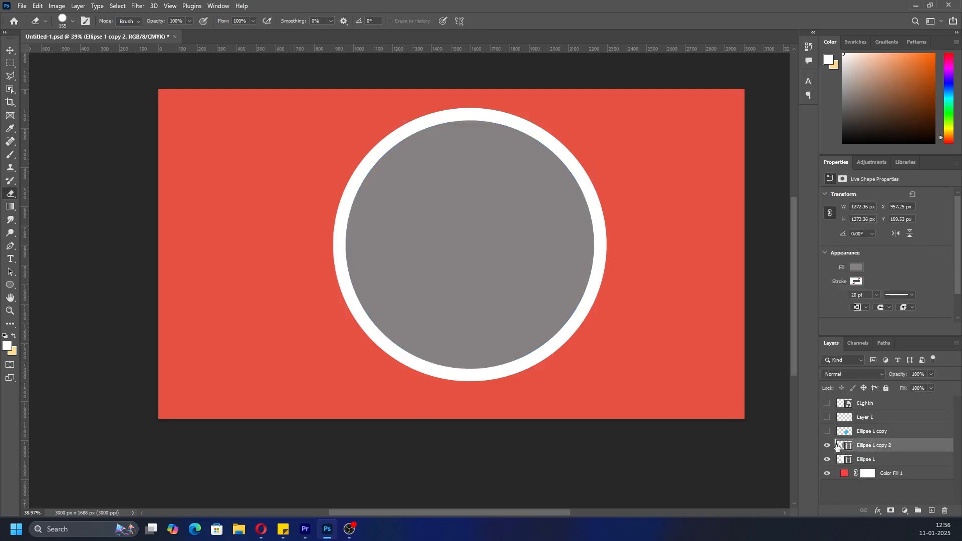
Lighten the fill of the circle inside the white circle to a pale grey
{"action": "left_click", "coordinate": [856, 269]}
{"action": "left_click", "coordinate": [949, 288]}
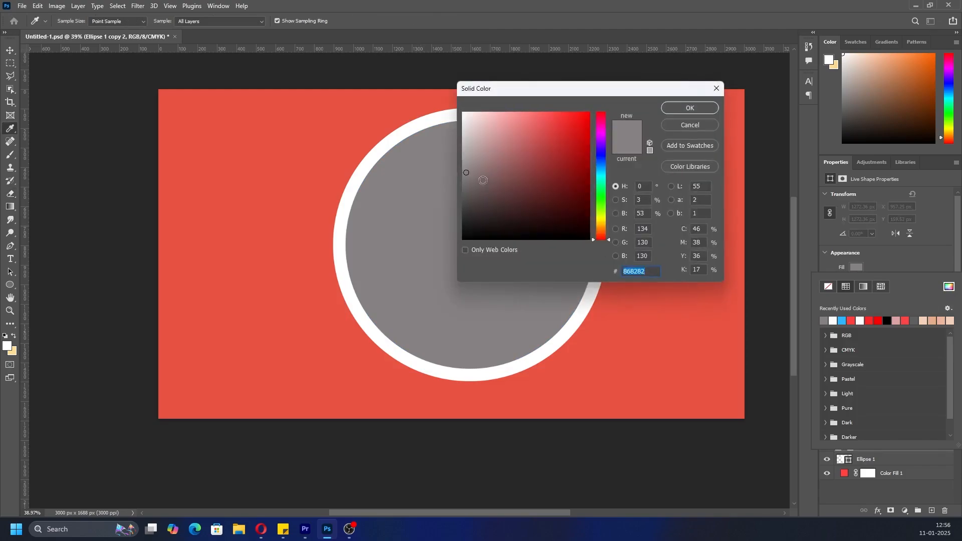
{"action": "left_click_drag", "start_coordinate": [472, 170], "coordinate": [466, 155]}
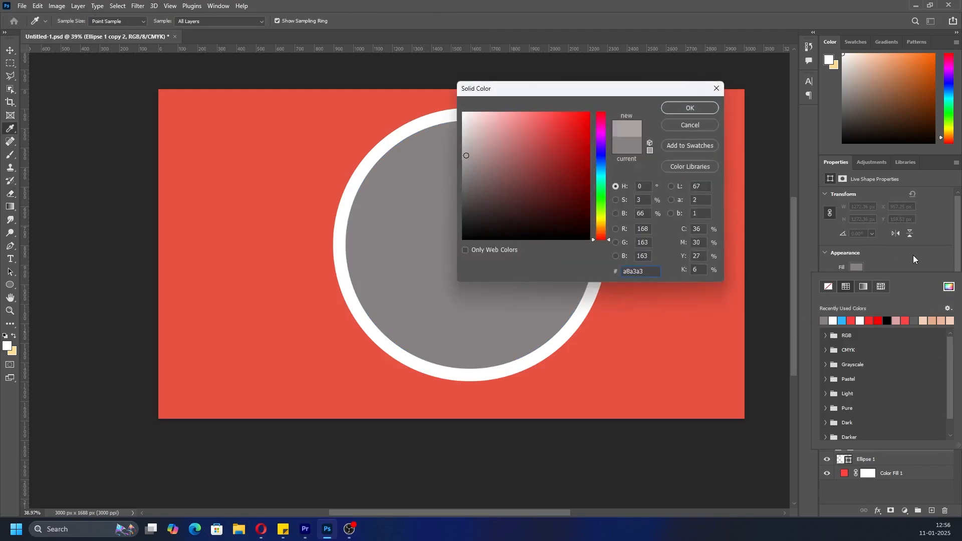
{"action": "left_click", "coordinate": [682, 108]}
{"action": "left_click", "coordinate": [950, 289]}
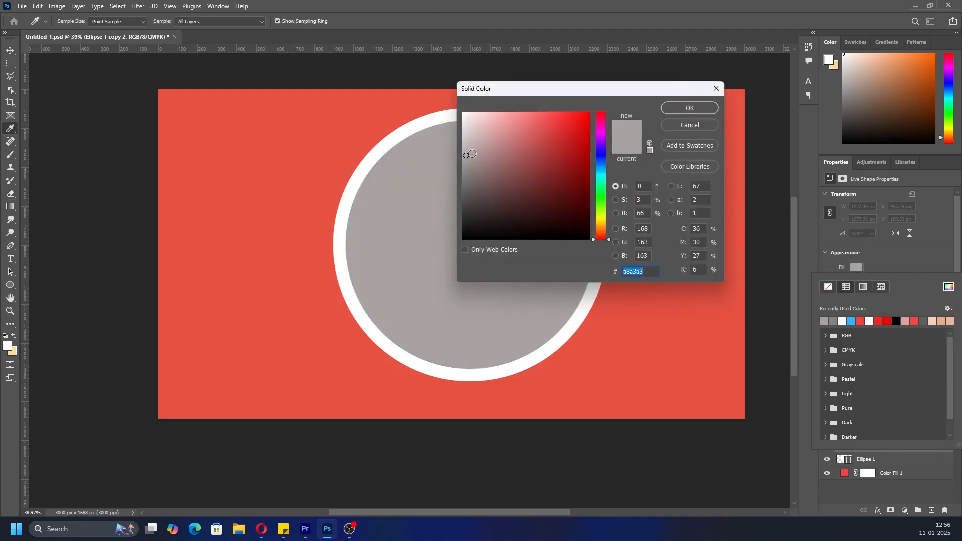
{"action": "left_click", "coordinate": [463, 138]}
{"action": "left_click", "coordinate": [699, 108]}
{"action": "key", "text": "e"}
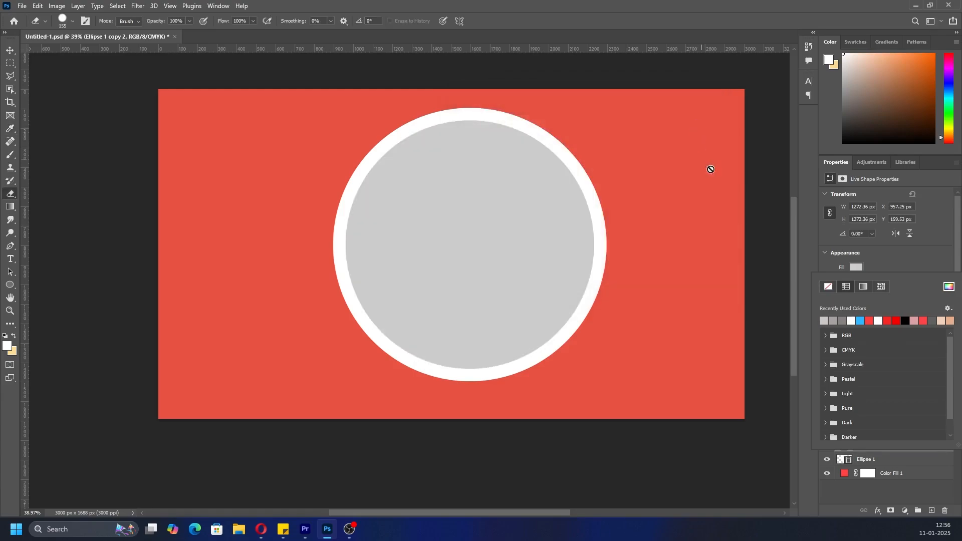
{"action": "left_click", "coordinate": [890, 496]}
Duplicate the pale grey circle, scale the copy to about 83% and centre it horizontally inside the original
{"action": "left_click", "coordinate": [896, 448]}
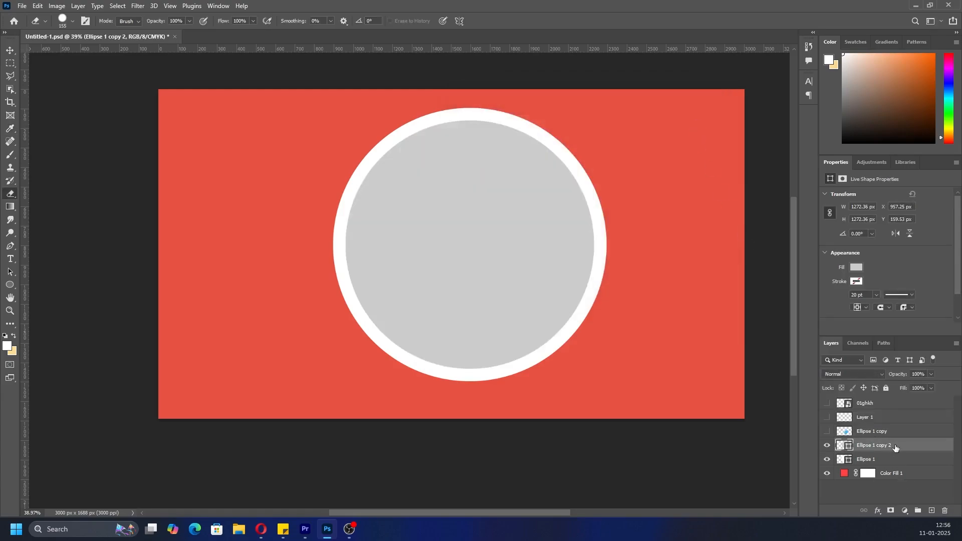
{"action": "key", "text": "ctrl+j"}
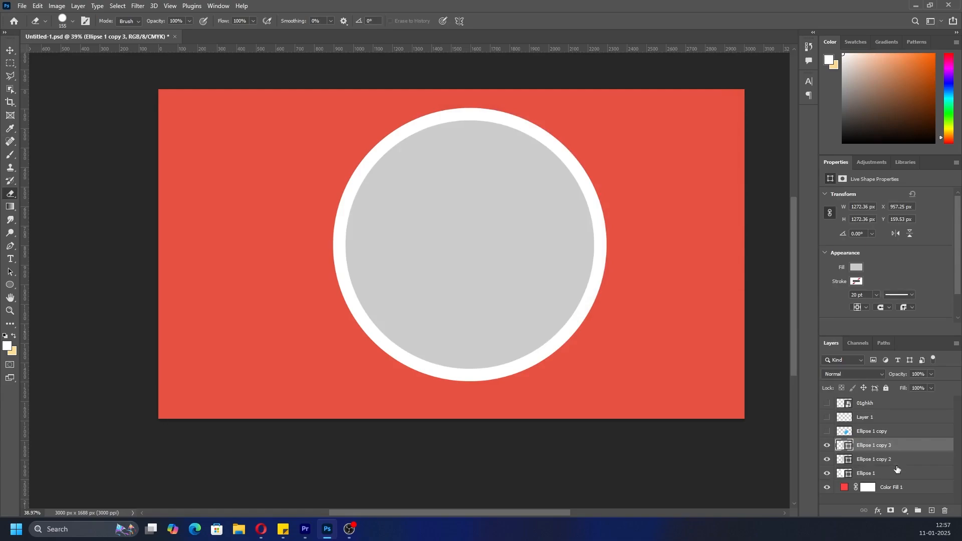
{"action": "key", "text": "ctrl+t"}
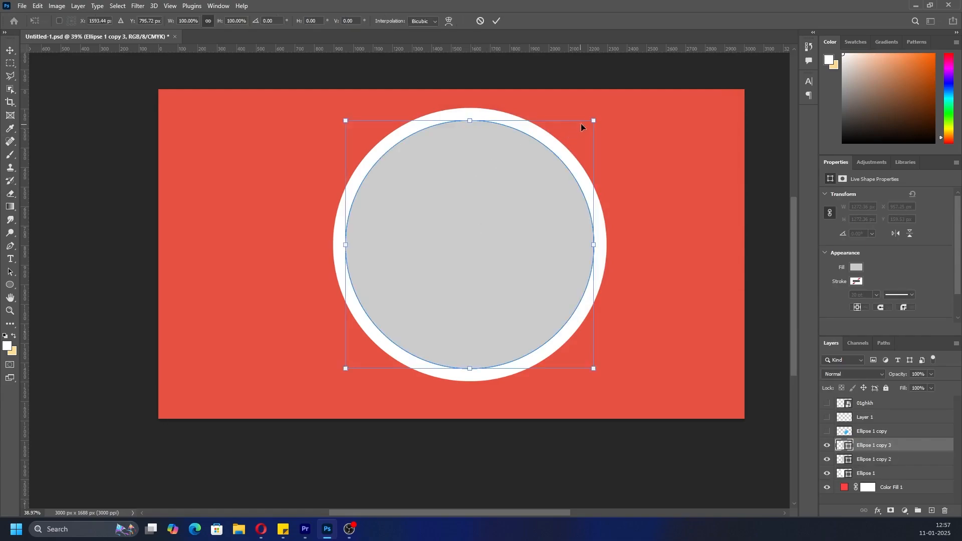
{"action": "left_click_drag", "start_coordinate": [594, 121], "coordinate": [551, 163]}
{"action": "left_click_drag", "start_coordinate": [417, 246], "coordinate": [438, 229]}
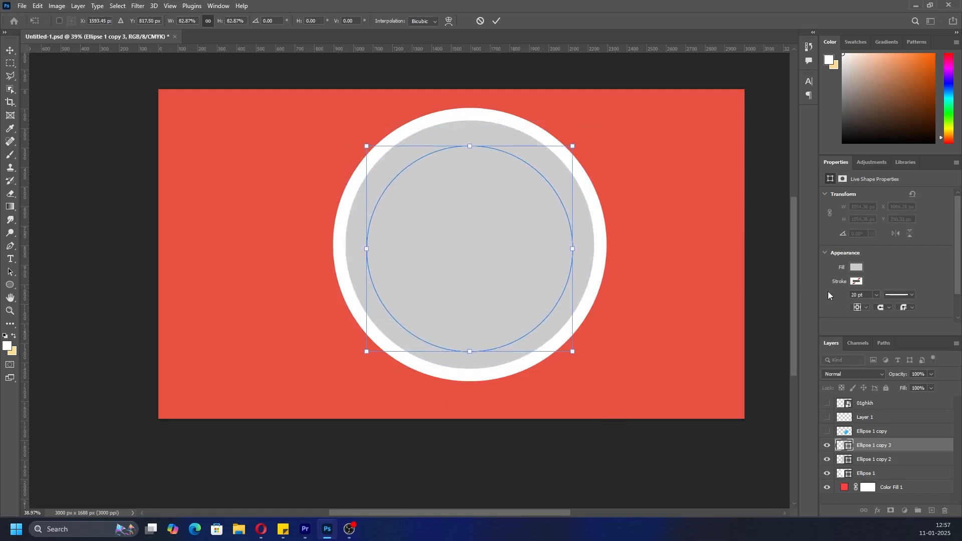
{"action": "left_click", "coordinate": [497, 21]}
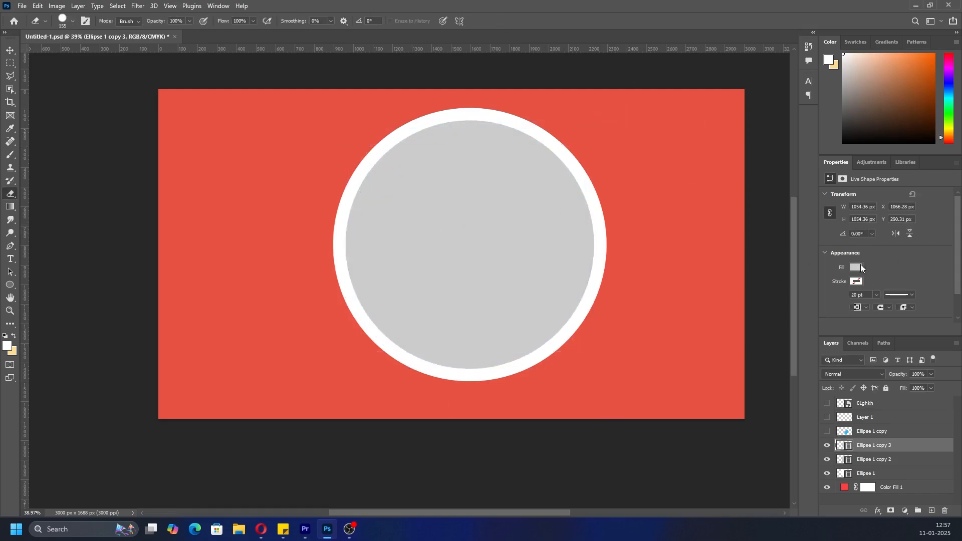
Fill the smaller duplicated circle with recently used white
{"action": "left_click", "coordinate": [857, 268]}
{"action": "left_click", "coordinate": [860, 319]}
{"action": "left_click", "coordinate": [922, 260]}
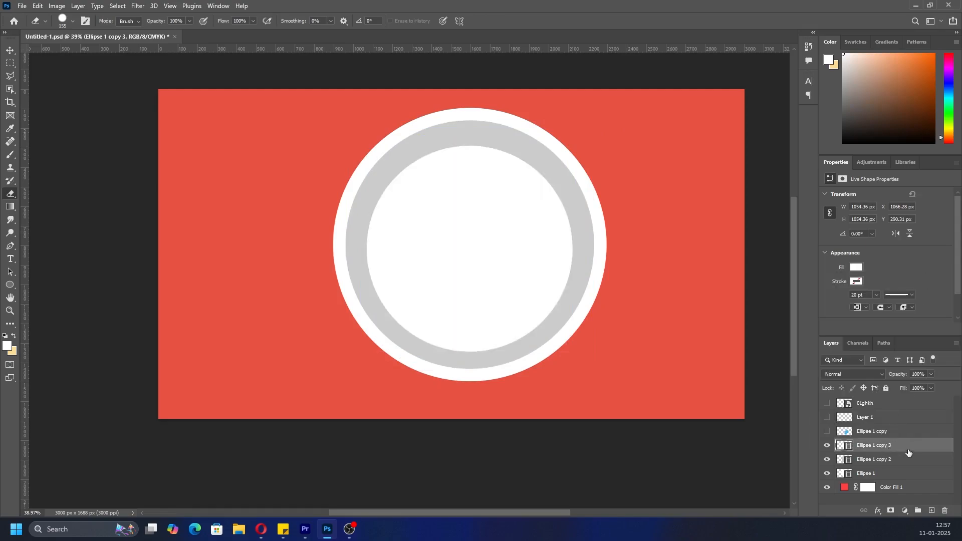
Enlarge the inner white circle to about 110% and centre it inside the pale grey circle
{"action": "key", "text": "ctrl+t"}
{"action": "left_click_drag", "start_coordinate": [573, 246], "coordinate": [584, 245]}
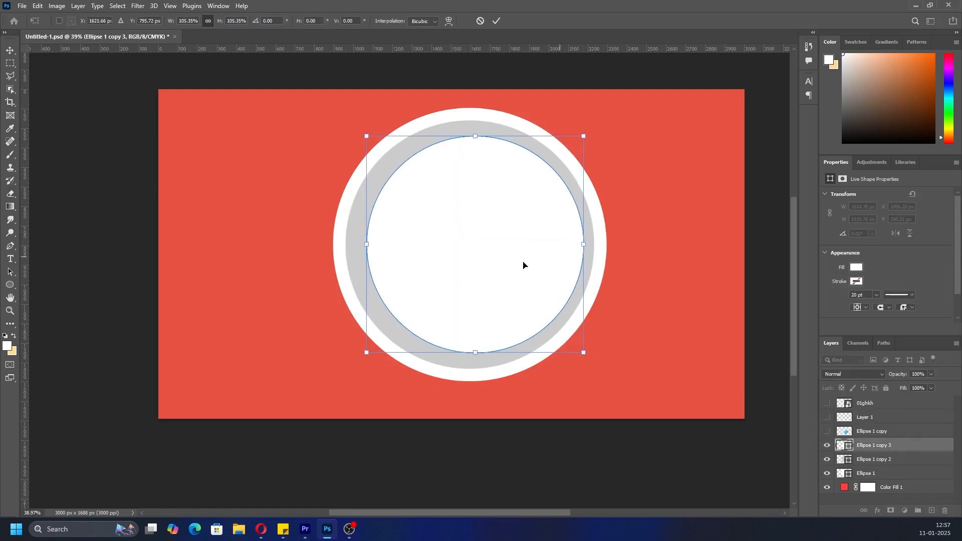
{"action": "left_click_drag", "start_coordinate": [367, 245], "coordinate": [357, 244]}
{"action": "left_click_drag", "start_coordinate": [466, 232], "coordinate": [461, 236]}
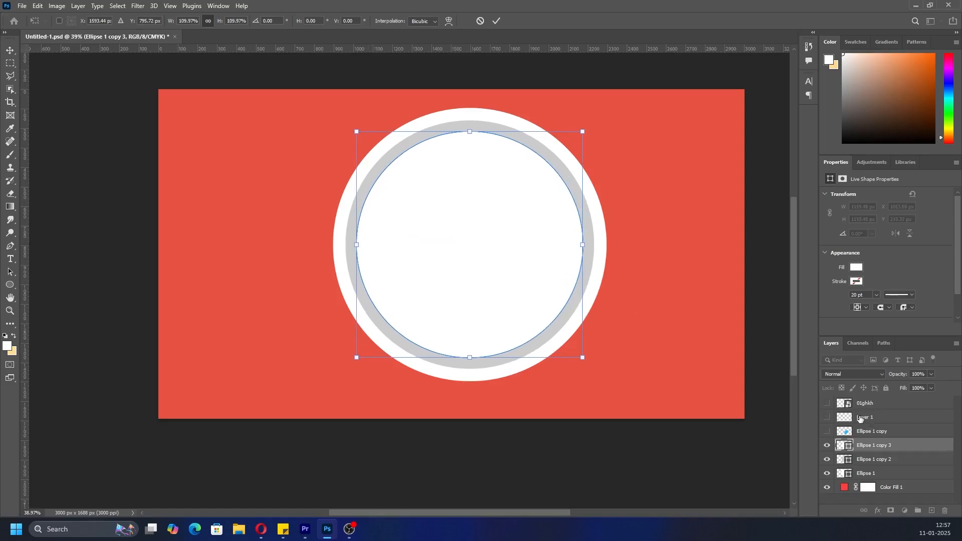
{"action": "left_click", "coordinate": [911, 432]}
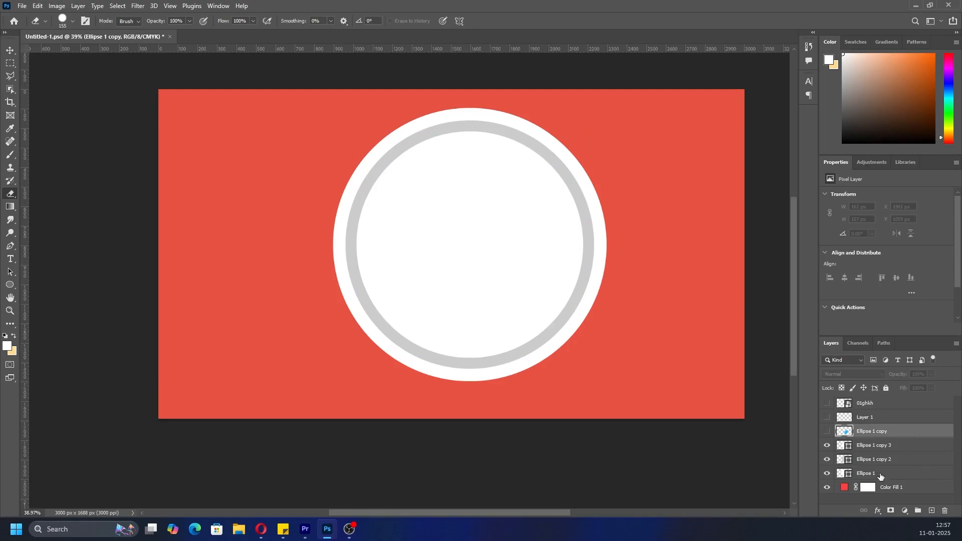
Hide the outer white circle and select the pale grey ring by its colour with Color Range
{"action": "left_click", "coordinate": [828, 473]}
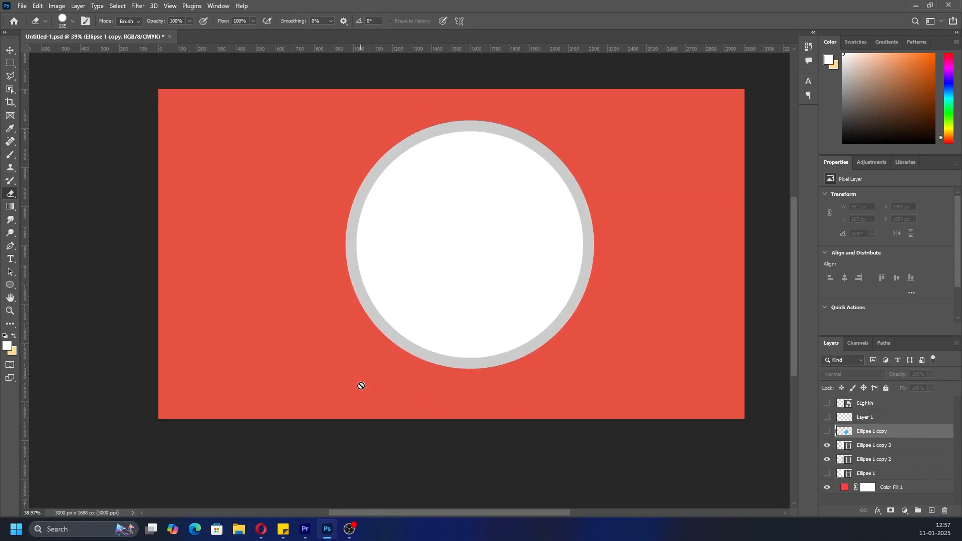
{"action": "left_click", "coordinate": [120, 7]}
{"action": "left_click", "coordinate": [140, 101]}
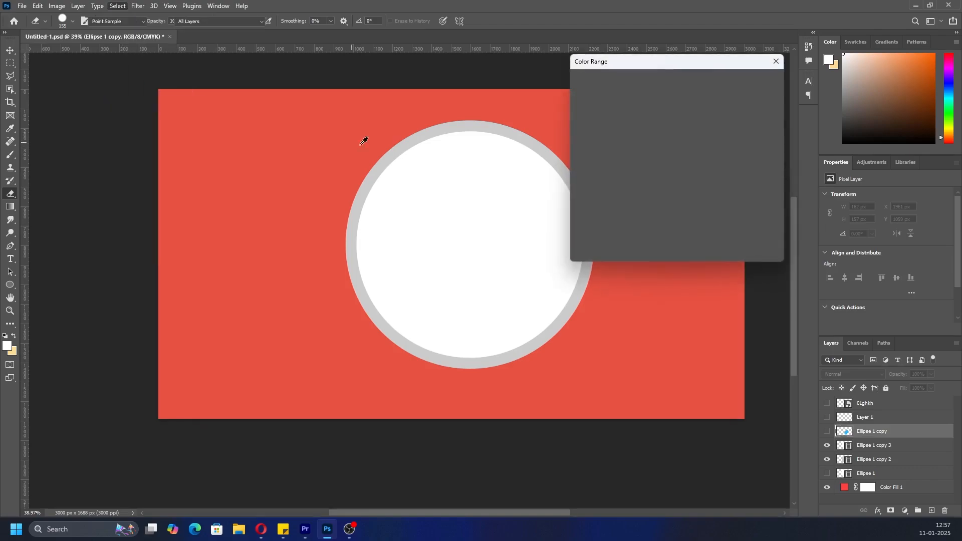
{"action": "left_click", "coordinate": [411, 141]}
{"action": "left_click", "coordinate": [744, 87]}
{"action": "key", "text": "e"}
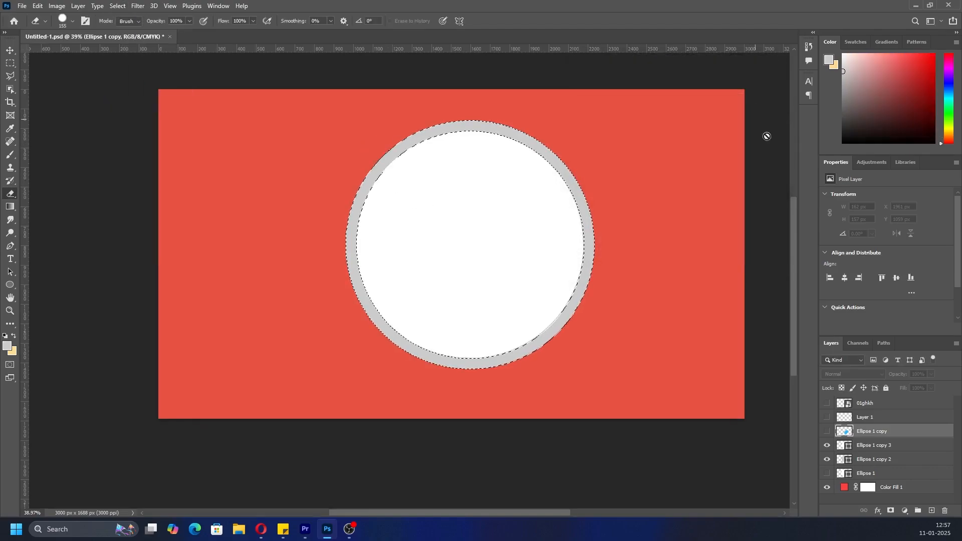
Hide the remaining white and grey circles and add a new empty layer above the blue ellipse
{"action": "left_click", "coordinate": [827, 446]}
{"action": "left_click", "coordinate": [827, 460]}
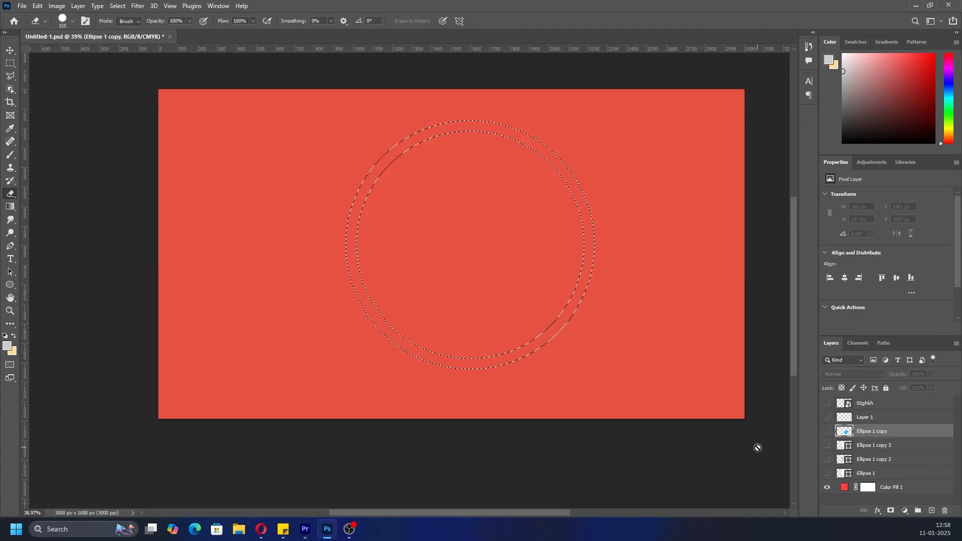
{"action": "left_click", "coordinate": [907, 421]}
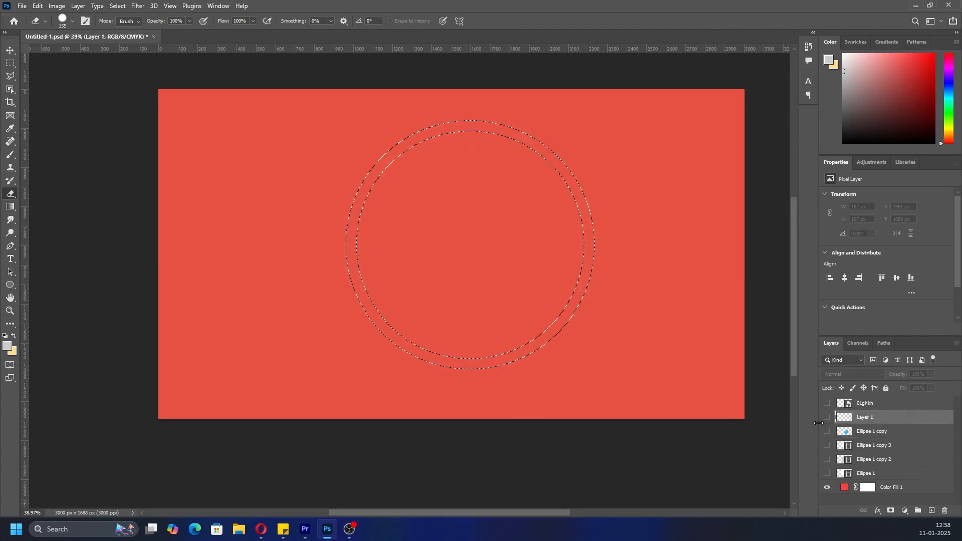
{"action": "left_click", "coordinate": [907, 435]}
{"action": "left_click", "coordinate": [932, 511]}
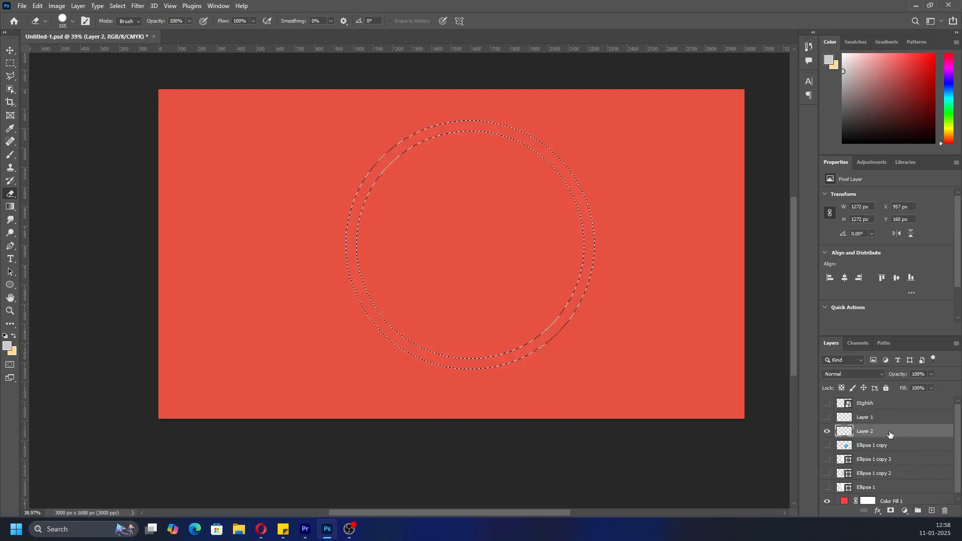
Brush light grey over the whole ring selection on the new layer with a 187 px brush and deselect
{"action": "left_click", "coordinate": [11, 157]}
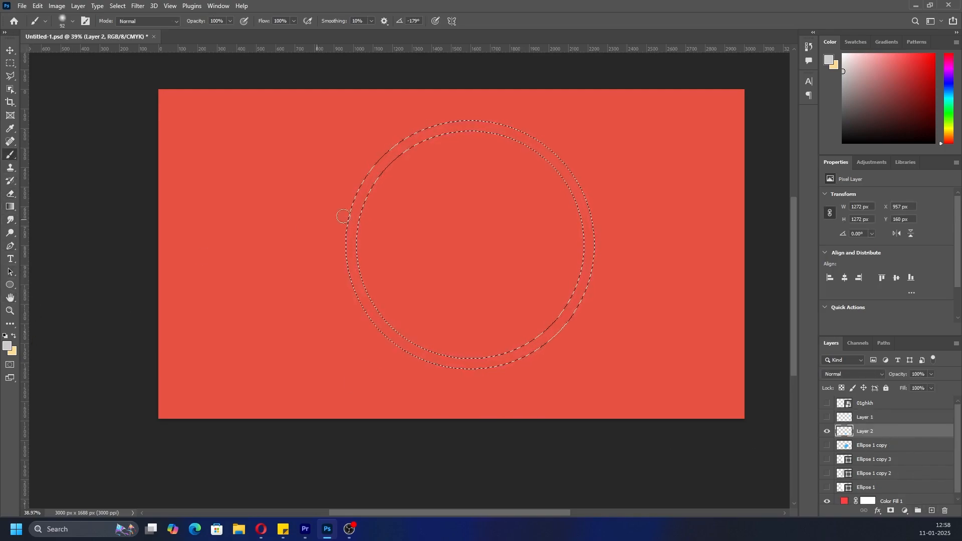
{"action": "mouse_move", "coordinate": [363, 192]}
{"action": "left_mouse_down"}
{"action": "mouse_move", "coordinate": [388, 161]}
{"action": "mouse_move", "coordinate": [486, 117]}
{"action": "mouse_move", "coordinate": [510, 130]}
{"action": "left_mouse_up"}
{"action": "right_click", "coordinate": [480, 133]}
{"action": "left_click_drag", "start_coordinate": [559, 158], "coordinate": [578, 158]}
{"action": "mouse_move", "coordinate": [438, 137]}
{"action": "left_mouse_down"}
{"action": "mouse_move", "coordinate": [560, 142]}
{"action": "mouse_move", "coordinate": [527, 148]}
{"action": "mouse_move", "coordinate": [572, 192]}
{"action": "mouse_move", "coordinate": [589, 263]}
{"action": "mouse_move", "coordinate": [574, 315]}
{"action": "mouse_move", "coordinate": [533, 348]}
{"action": "mouse_move", "coordinate": [432, 365]}
{"action": "mouse_move", "coordinate": [354, 225]}
{"action": "left_mouse_up"}
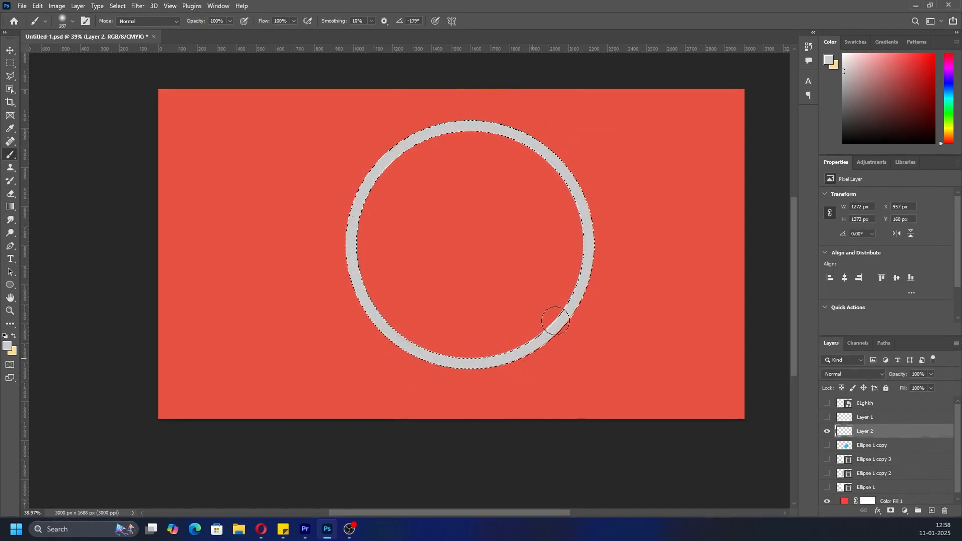
{"action": "left_click", "coordinate": [117, 6]}
{"action": "left_click", "coordinate": [123, 26]}
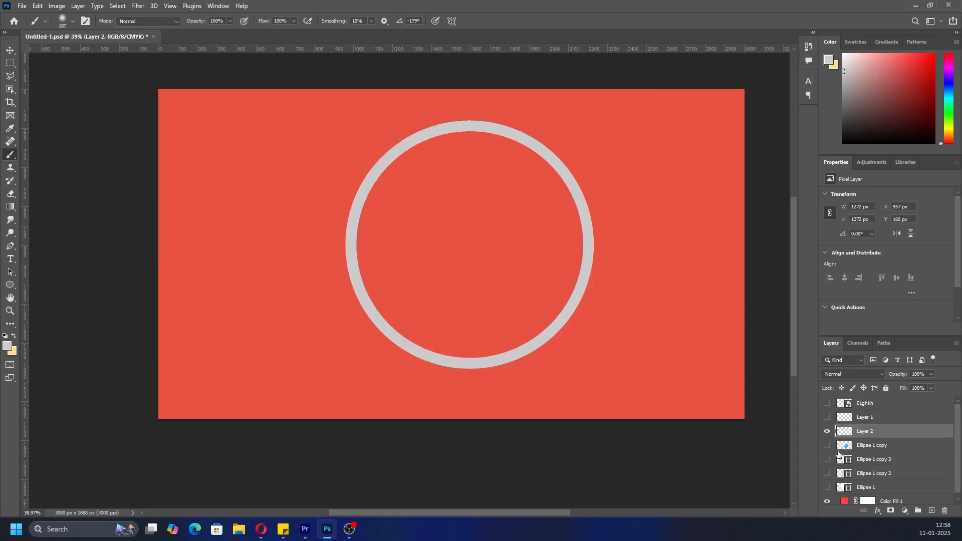
Erase the painted ring except for its upper-right arc and trim the arc's upper-left end with a 34 px eraser
{"action": "left_click", "coordinate": [11, 194]}
{"action": "mouse_move", "coordinate": [375, 314]}
{"action": "left_mouse_down"}
{"action": "mouse_move", "coordinate": [459, 361]}
{"action": "mouse_move", "coordinate": [551, 348]}
{"action": "mouse_move", "coordinate": [567, 317]}
{"action": "mouse_move", "coordinate": [535, 341]}
{"action": "mouse_move", "coordinate": [592, 238]}
{"action": "mouse_move", "coordinate": [504, 300]}
{"action": "mouse_move", "coordinate": [391, 322]}
{"action": "mouse_move", "coordinate": [358, 296]}
{"action": "mouse_move", "coordinate": [374, 186]}
{"action": "mouse_move", "coordinate": [334, 249]}
{"action": "mouse_move", "coordinate": [349, 178]}
{"action": "mouse_move", "coordinate": [359, 184]}
{"action": "mouse_move", "coordinate": [361, 166]}
{"action": "mouse_move", "coordinate": [359, 197]}
{"action": "mouse_move", "coordinate": [401, 178]}
{"action": "mouse_move", "coordinate": [371, 158]}
{"action": "mouse_move", "coordinate": [402, 178]}
{"action": "mouse_move", "coordinate": [381, 183]}
{"action": "mouse_move", "coordinate": [406, 173]}
{"action": "mouse_move", "coordinate": [402, 133]}
{"action": "mouse_move", "coordinate": [397, 170]}
{"action": "mouse_move", "coordinate": [426, 158]}
{"action": "mouse_move", "coordinate": [436, 114]}
{"action": "mouse_move", "coordinate": [437, 144]}
{"action": "mouse_move", "coordinate": [443, 102]}
{"action": "left_mouse_up"}
{"action": "scroll", "coordinate": [468, 85], "scroll_direction": "up", "scroll_amount": 2}
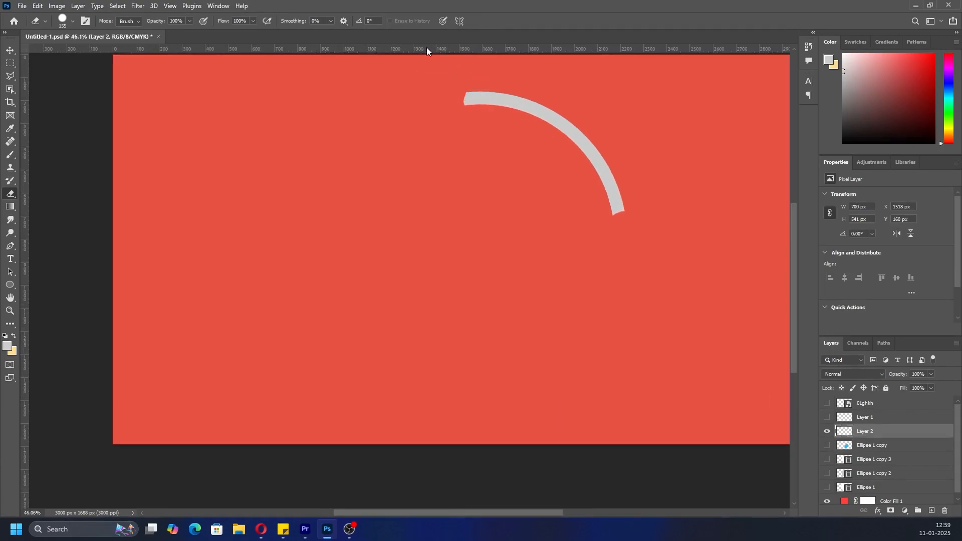
{"action": "scroll", "coordinate": [470, 187], "scroll_direction": "up", "scroll_amount": 3}
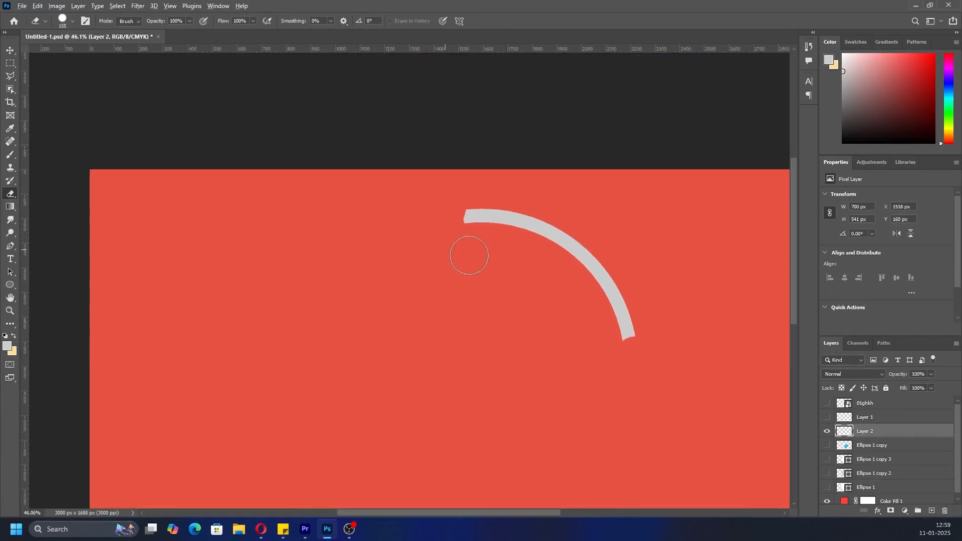
{"action": "scroll", "coordinate": [443, 247], "scroll_direction": "up", "scroll_amount": 3}
{"action": "mouse_move", "coordinate": [449, 226]}
{"action": "left_mouse_down"}
{"action": "mouse_move", "coordinate": [427, 202]}
{"action": "mouse_move", "coordinate": [425, 179]}
{"action": "mouse_move", "coordinate": [447, 200]}
{"action": "left_mouse_up"}
{"action": "right_click", "coordinate": [382, 173]}
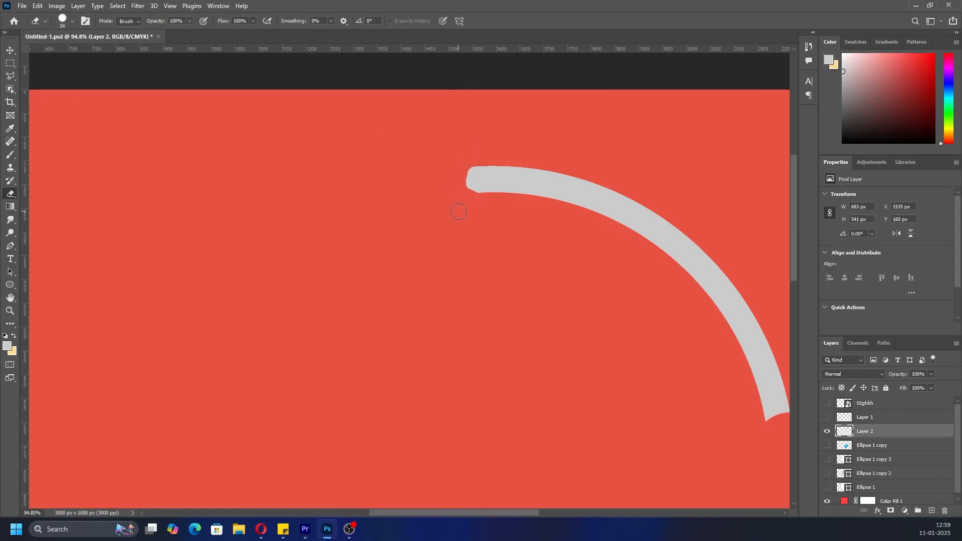
{"action": "left_click", "coordinate": [10, 63]}
{"action": "left_click", "coordinate": [75, 73]}
{"action": "mouse_move", "coordinate": [472, 158]}
{"action": "left_mouse_down"}
{"action": "mouse_move", "coordinate": [491, 197]}
{"action": "mouse_move", "coordinate": [513, 208]}
{"action": "left_mouse_up"}
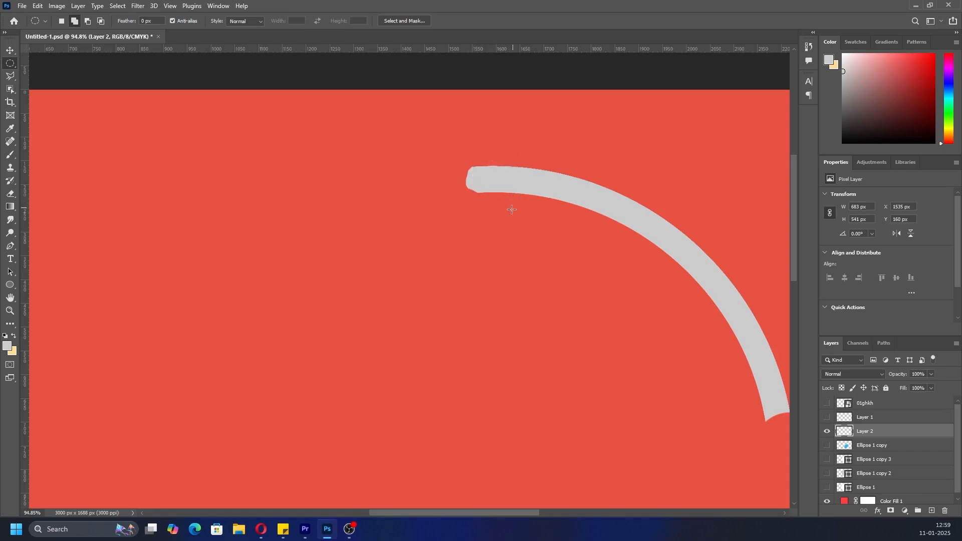
{"action": "key", "text": "ctrl+d"}
{"action": "left_click_drag", "start_coordinate": [480, 169], "coordinate": [441, 180]}
{"action": "key", "text": "ctrl+d"}
{"action": "left_click_drag", "start_coordinate": [414, 143], "coordinate": [480, 236]}
{"action": "key", "text": "ctrl+d"}
Erase the tip of the arc's upper-left end outside an inverted elliptical selection and clear the selection
{"action": "left_click_drag", "start_coordinate": [484, 154], "coordinate": [543, 220]}
{"action": "left_click", "coordinate": [117, 6]}
{"action": "left_click", "coordinate": [125, 46]}
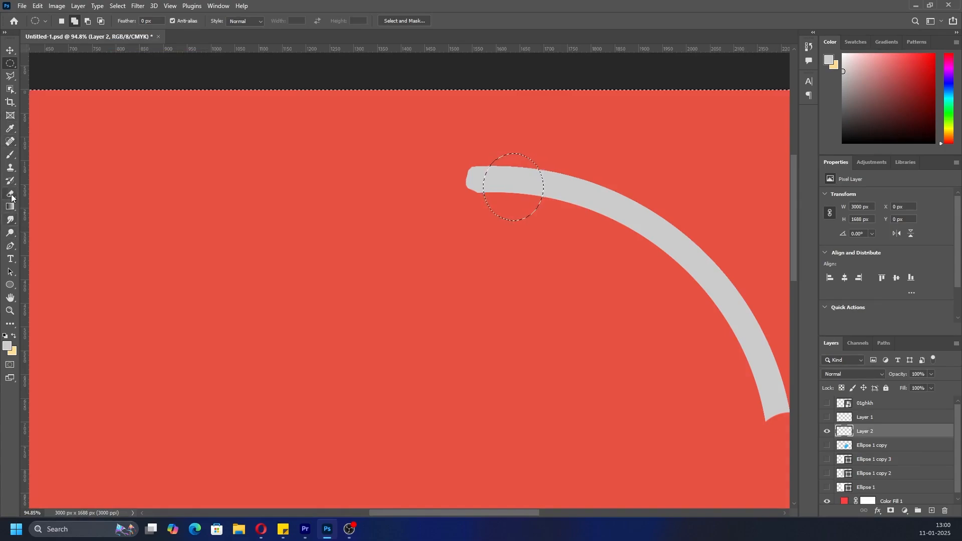
{"action": "key", "text": "e"}
{"action": "mouse_move", "coordinate": [469, 180]}
{"action": "left_mouse_down"}
{"action": "mouse_move", "coordinate": [482, 161]}
{"action": "mouse_move", "coordinate": [481, 170]}
{"action": "left_mouse_up"}
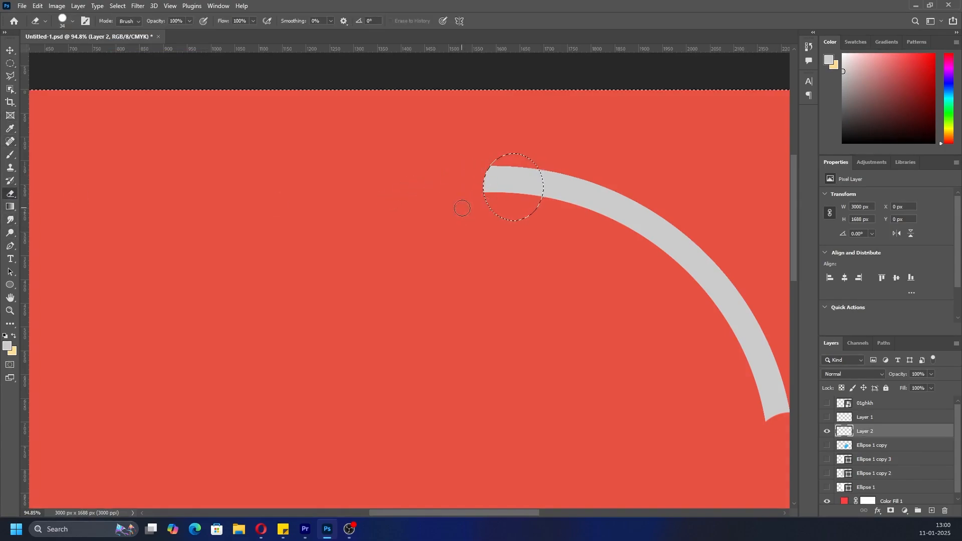
{"action": "left_click_drag", "start_coordinate": [505, 514], "coordinate": [544, 515]}
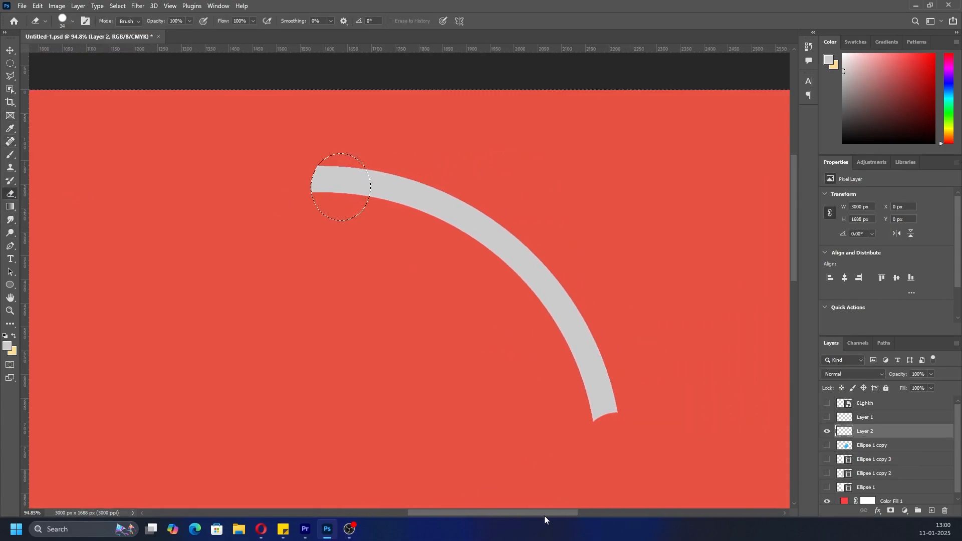
{"action": "key", "text": "ctrl+d"}
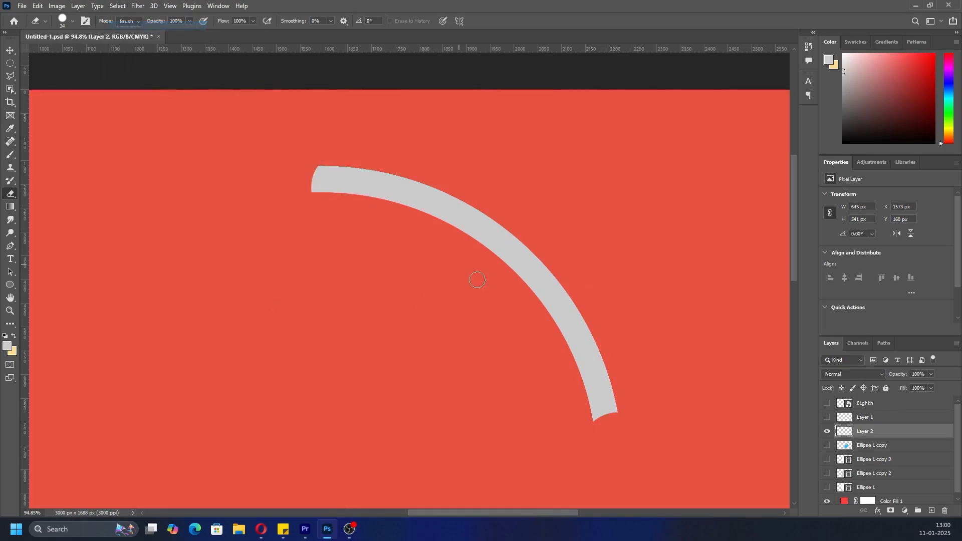
Soften the eraser's edge at 34 px and round off the arc's upper-left end
{"action": "right_click", "coordinate": [319, 256]}
{"action": "left_click_drag", "start_coordinate": [433, 301], "coordinate": [370, 301]}
{"action": "left_click", "coordinate": [283, 240]}
{"action": "scroll", "coordinate": [288, 217], "scroll_direction": "up", "scroll_amount": 8}
{"action": "mouse_move", "coordinate": [326, 173]}
{"action": "left_mouse_down"}
{"action": "mouse_move", "coordinate": [351, 187]}
{"action": "mouse_move", "coordinate": [319, 162]}
{"action": "mouse_move", "coordinate": [341, 183]}
{"action": "mouse_move", "coordinate": [324, 143]}
{"action": "left_mouse_up"}
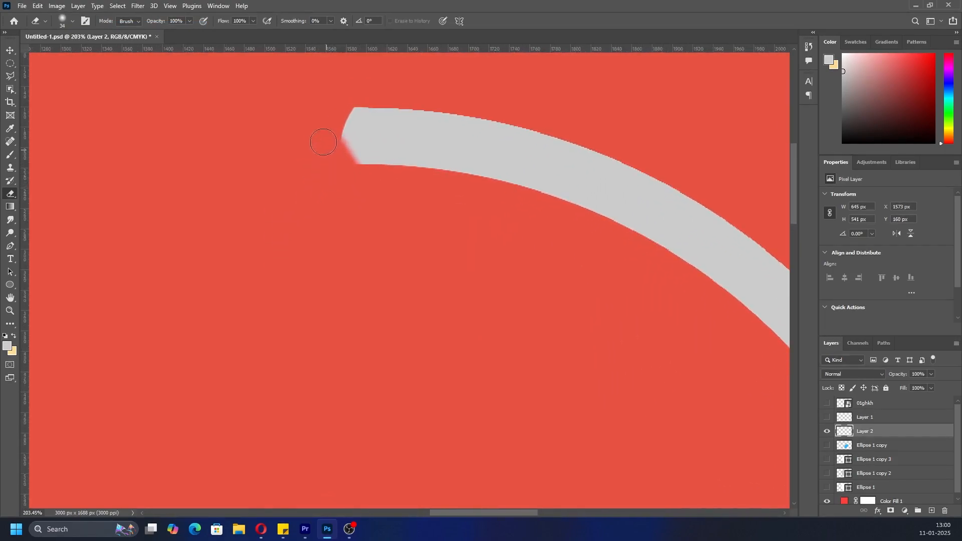
{"action": "mouse_move", "coordinate": [350, 91]}
{"action": "left_mouse_down"}
{"action": "mouse_move", "coordinate": [318, 109]}
{"action": "mouse_move", "coordinate": [322, 171]}
{"action": "mouse_move", "coordinate": [370, 191]}
{"action": "mouse_move", "coordinate": [319, 165]}
{"action": "mouse_move", "coordinate": [322, 113]}
{"action": "mouse_move", "coordinate": [331, 116]}
{"action": "mouse_move", "coordinate": [327, 144]}
{"action": "mouse_move", "coordinate": [329, 112]}
{"action": "mouse_move", "coordinate": [352, 88]}
{"action": "mouse_move", "coordinate": [366, 89]}
{"action": "mouse_move", "coordinate": [320, 124]}
{"action": "left_mouse_up"}
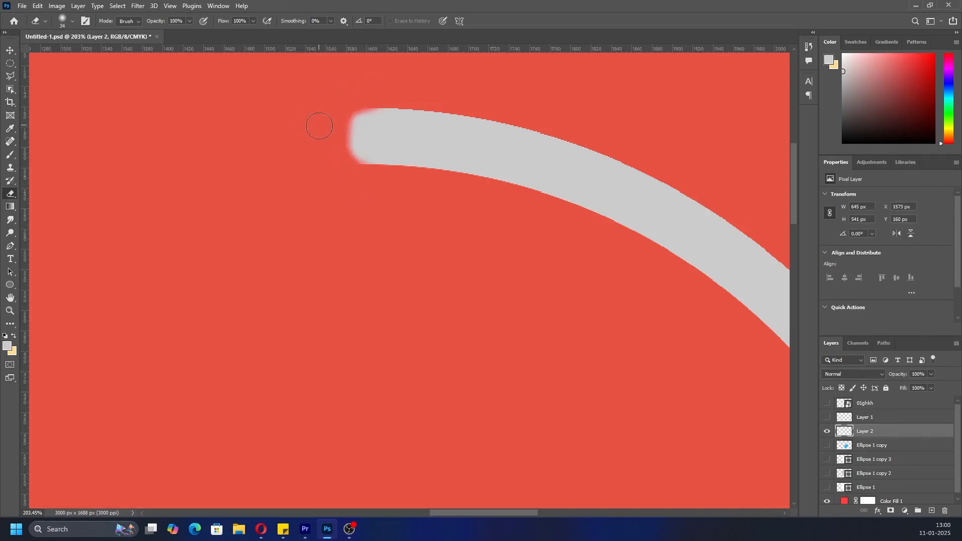
{"action": "left_click_drag", "start_coordinate": [345, 180], "coordinate": [335, 174]}
Round off the arc's lower-right end with the soft 34 px eraser
{"action": "left_click_drag", "start_coordinate": [462, 515], "coordinate": [498, 521]}
{"action": "scroll", "coordinate": [606, 295], "scroll_direction": "down", "scroll_amount": 2}
{"action": "scroll", "coordinate": [574, 297], "scroll_direction": "down", "scroll_amount": 5}
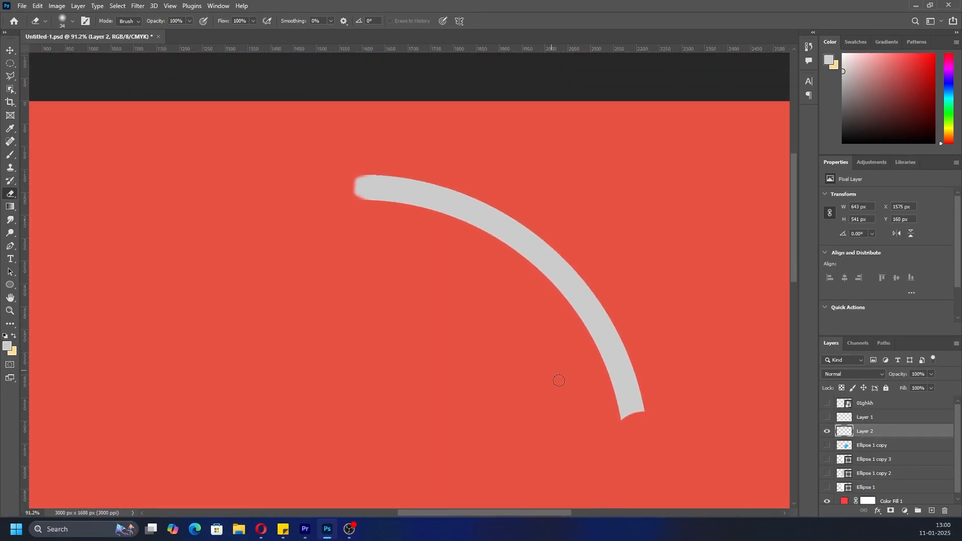
{"action": "scroll", "coordinate": [596, 471], "scroll_direction": "up", "scroll_amount": 3}
{"action": "mouse_move", "coordinate": [604, 366]}
{"action": "left_mouse_down"}
{"action": "mouse_move", "coordinate": [644, 393]}
{"action": "mouse_move", "coordinate": [656, 393]}
{"action": "mouse_move", "coordinate": [632, 377]}
{"action": "mouse_move", "coordinate": [669, 395]}
{"action": "mouse_move", "coordinate": [701, 352]}
{"action": "mouse_move", "coordinate": [667, 390]}
{"action": "mouse_move", "coordinate": [697, 340]}
{"action": "mouse_move", "coordinate": [673, 386]}
{"action": "left_mouse_up"}
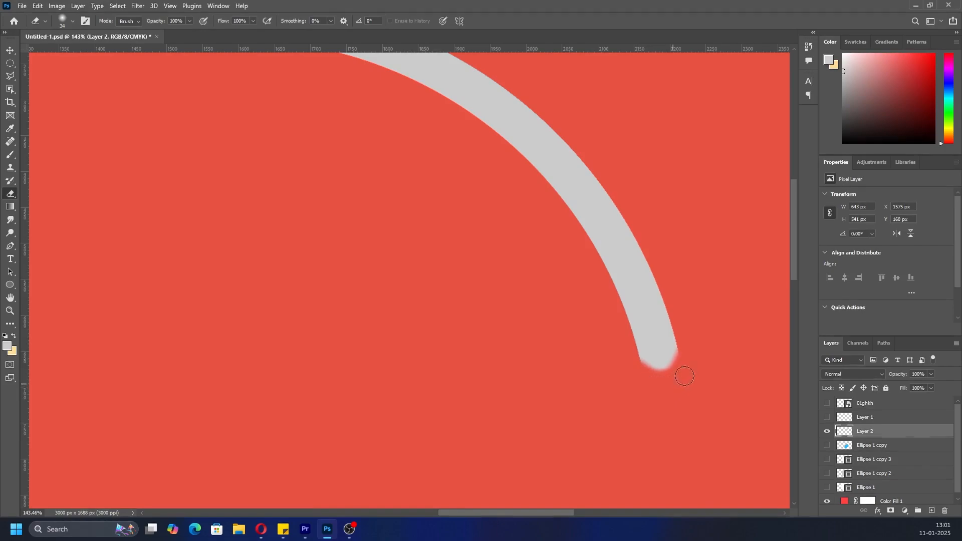
{"action": "scroll", "coordinate": [562, 398], "scroll_direction": "down", "scroll_amount": 3}
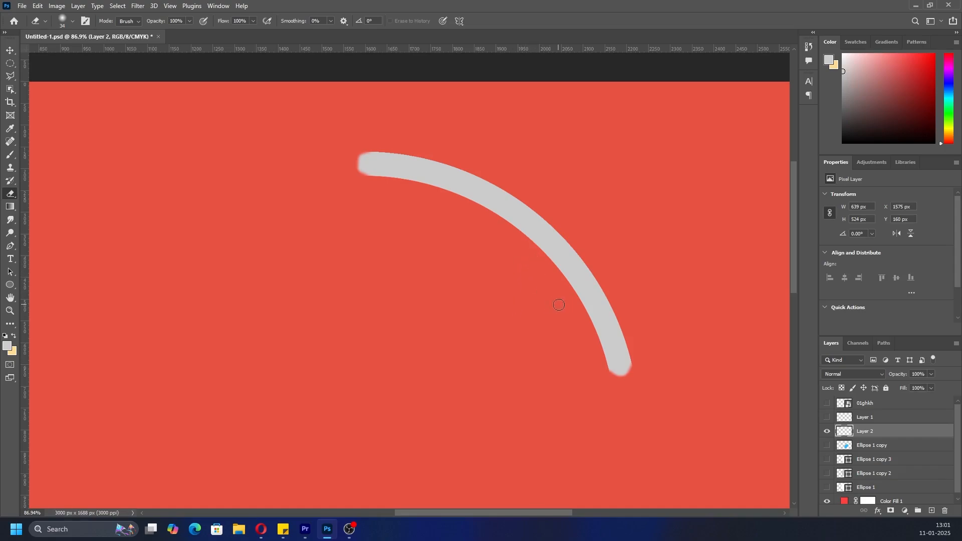
Erase a gap through the grey arc near its lower-right end and round off the cut ends of both pieces
{"action": "mouse_move", "coordinate": [575, 299]}
{"action": "left_mouse_down"}
{"action": "mouse_move", "coordinate": [615, 285]}
{"action": "mouse_move", "coordinate": [609, 276]}
{"action": "mouse_move", "coordinate": [566, 292]}
{"action": "left_mouse_up"}
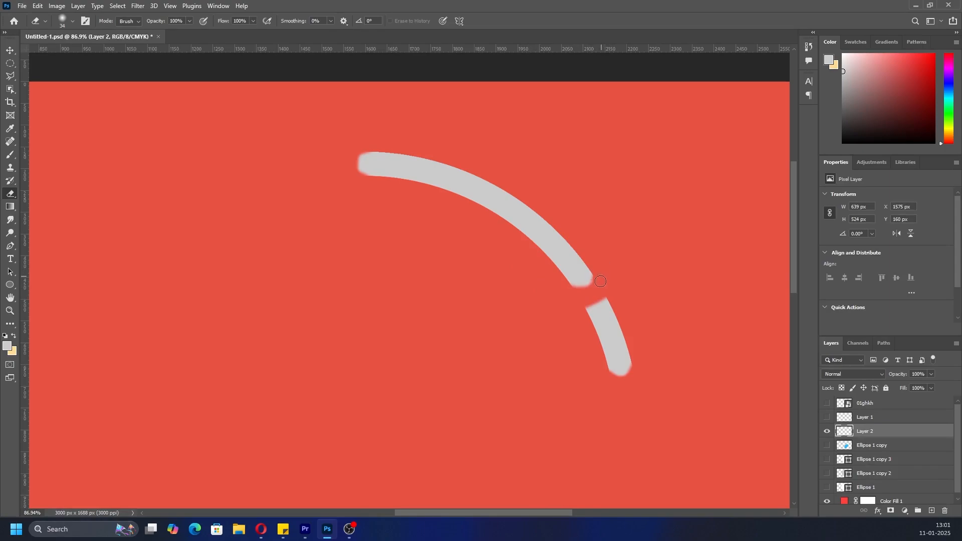
{"action": "mouse_move", "coordinate": [582, 307]}
{"action": "left_mouse_down"}
{"action": "mouse_move", "coordinate": [590, 315]}
{"action": "mouse_move", "coordinate": [589, 297]}
{"action": "left_mouse_up"}
{"action": "left_click_drag", "start_coordinate": [601, 277], "coordinate": [598, 286]}
{"action": "left_click_drag", "start_coordinate": [354, 176], "coordinate": [354, 174]}
{"action": "left_click_drag", "start_coordinate": [572, 317], "coordinate": [582, 326]}
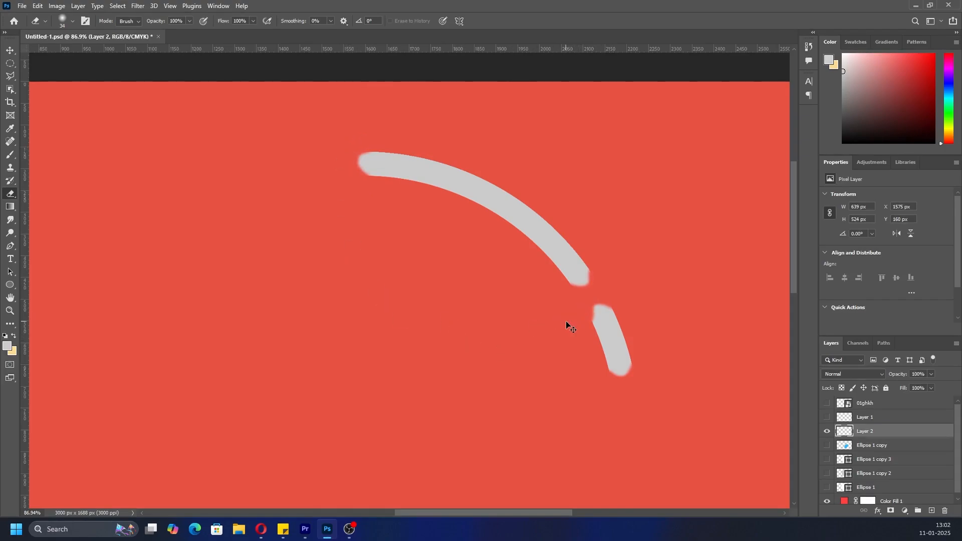
{"action": "mouse_move", "coordinate": [604, 282]}
{"action": "left_mouse_down"}
{"action": "mouse_move", "coordinate": [590, 278]}
{"action": "mouse_move", "coordinate": [583, 294]}
{"action": "left_mouse_up"}
Show the 01ghkh, Layer 1, Ellipse 1 copy and Ellipse 1 layers again, leaving Ellipse 1 copy 2 and copy 3 hidden
{"action": "scroll", "coordinate": [308, 329], "scroll_direction": "down", "scroll_amount": 6}
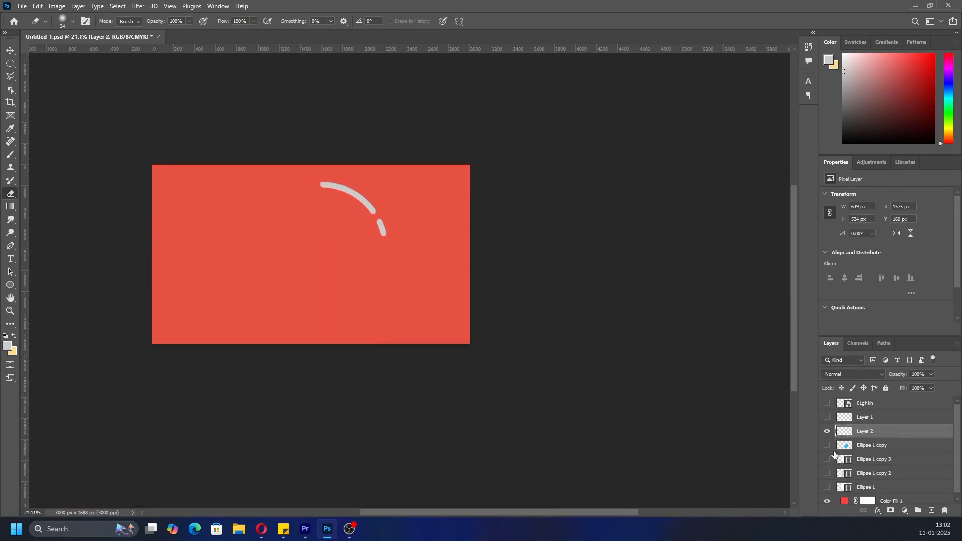
{"action": "left_click", "coordinate": [828, 446]}
{"action": "left_click", "coordinate": [827, 459]}
{"action": "left_click", "coordinate": [828, 460]}
{"action": "left_click", "coordinate": [828, 474]}
{"action": "left_click", "coordinate": [827, 475]}
{"action": "left_click", "coordinate": [828, 488]}
{"action": "left_click", "coordinate": [827, 418]}
{"action": "left_click", "coordinate": [827, 404]}
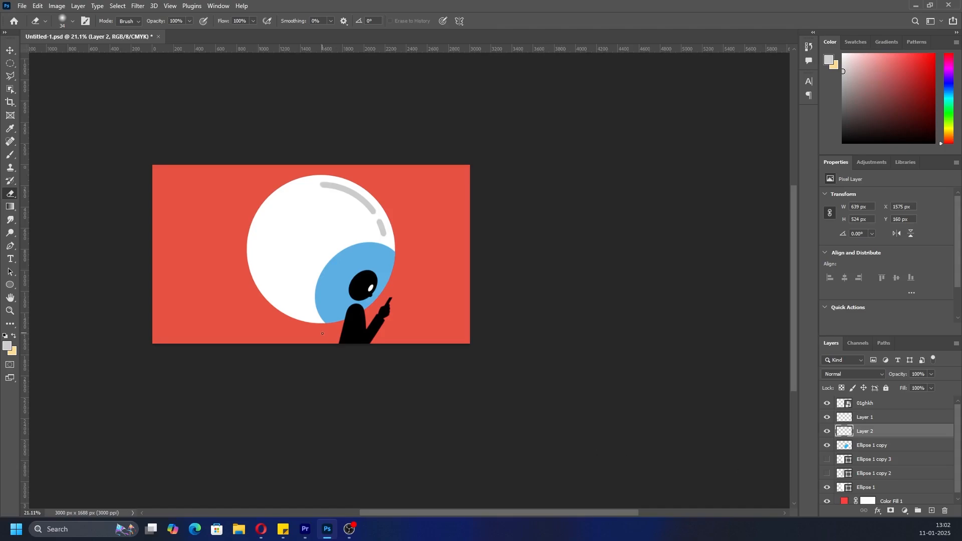
Delete the hidden layers Ellipse 1 copy 2 and Ellipse 1 copy 3
{"action": "scroll", "coordinate": [383, 278], "scroll_direction": "up", "scroll_amount": 4}
{"action": "left_click_drag", "start_coordinate": [420, 512], "coordinate": [382, 512]}
{"action": "scroll", "coordinate": [389, 338], "scroll_direction": "down", "scroll_amount": 2}
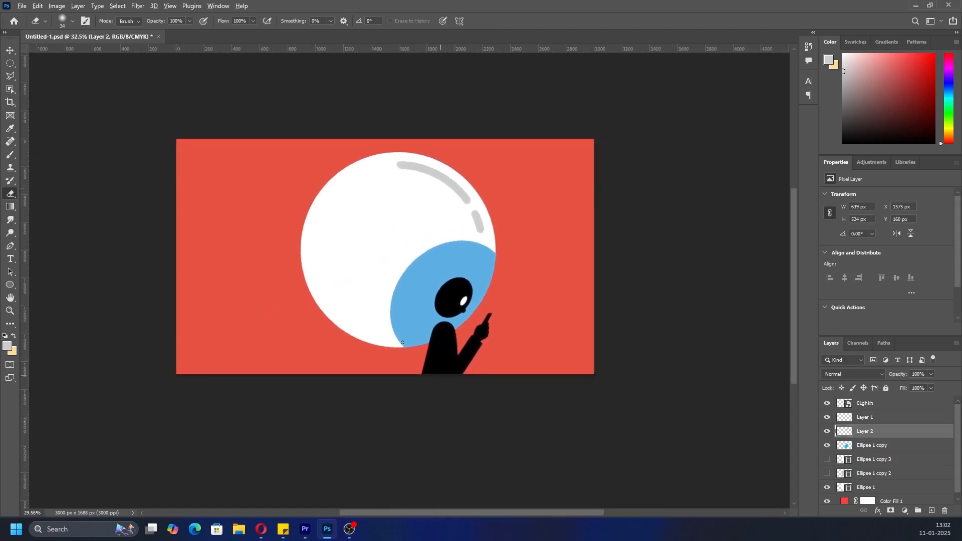
{"action": "scroll", "coordinate": [889, 452], "scroll_direction": "down", "scroll_amount": 1}
{"action": "left_click", "coordinate": [886, 484]}
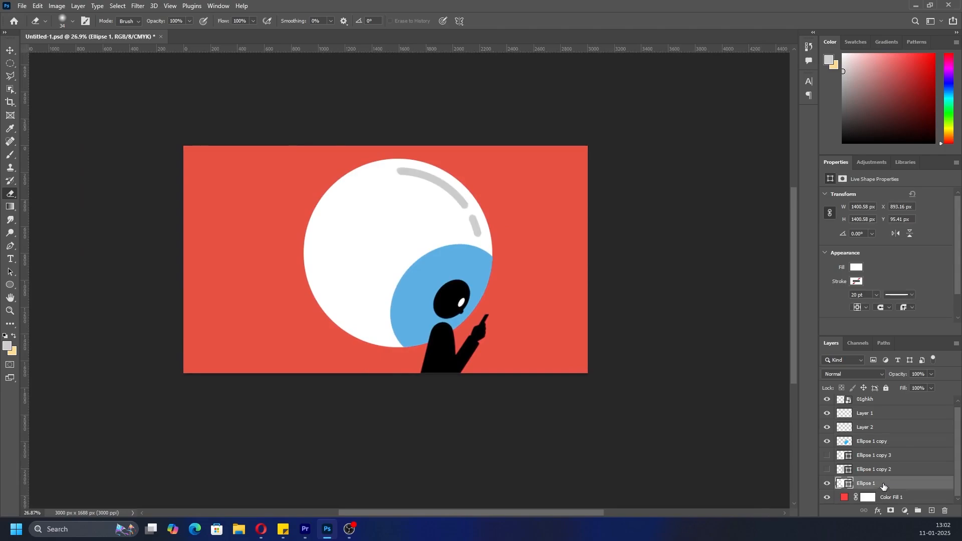
{"action": "left_click", "coordinate": [902, 456]}
{"action": "left_click_drag", "start_coordinate": [915, 469], "coordinate": [944, 512]}
{"action": "left_click_drag", "start_coordinate": [903, 460], "coordinate": [945, 512]}
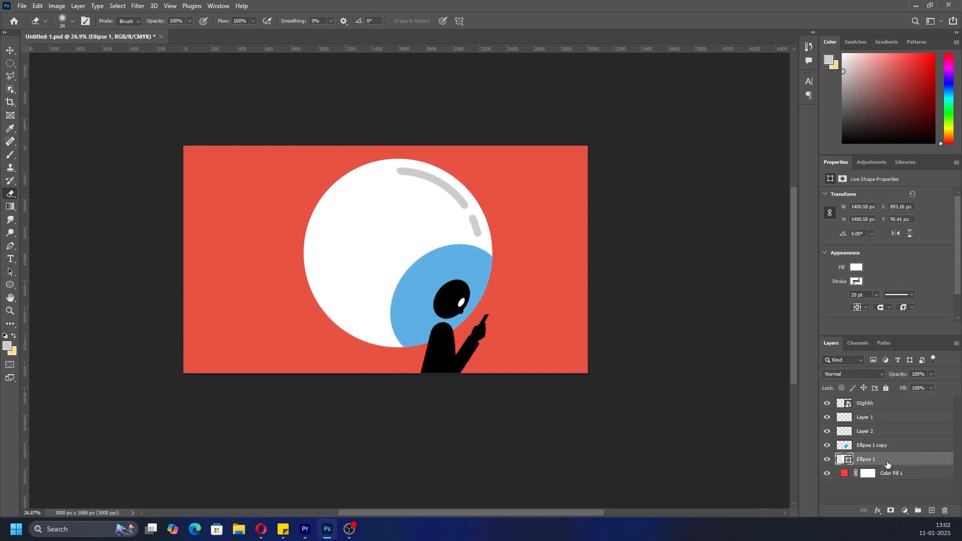
Move all layers above the red fill horizontally toward the canvas's right side, centred at about X 2079 px, and deselect them
{"action": "left_click", "coordinate": [865, 403], "text": "shift"}
{"action": "key", "text": "ctrl+t"}
{"action": "left_click_drag", "start_coordinate": [426, 315], "coordinate": [492, 319]}
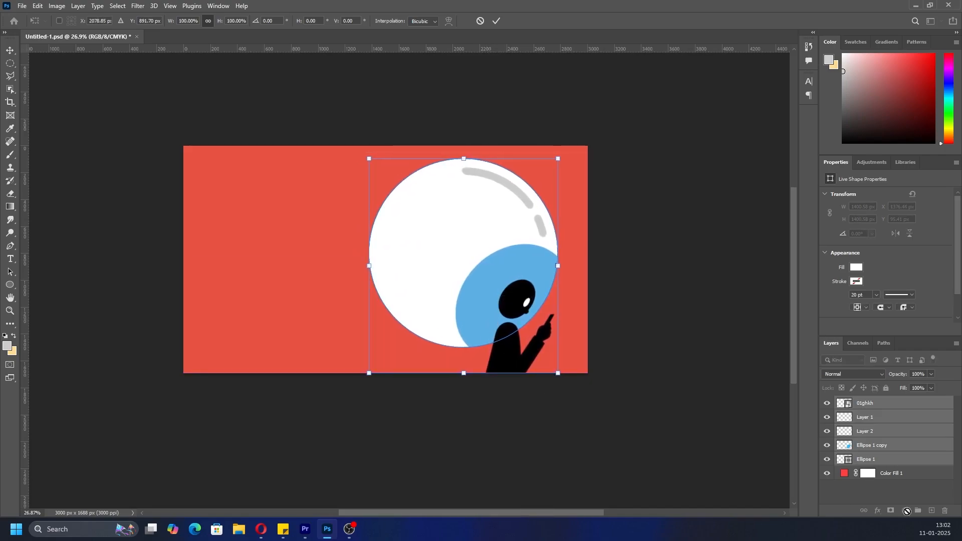
{"action": "left_click", "coordinate": [863, 492]}
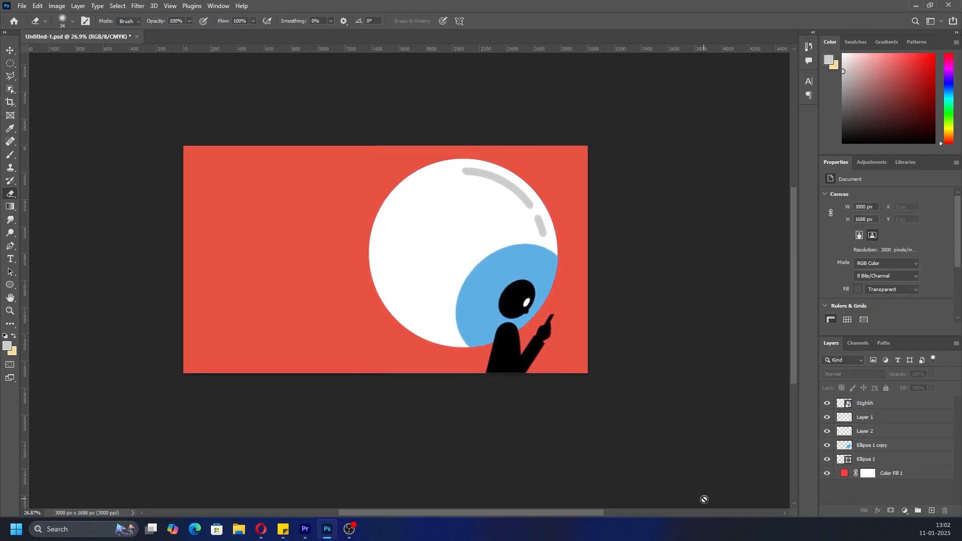